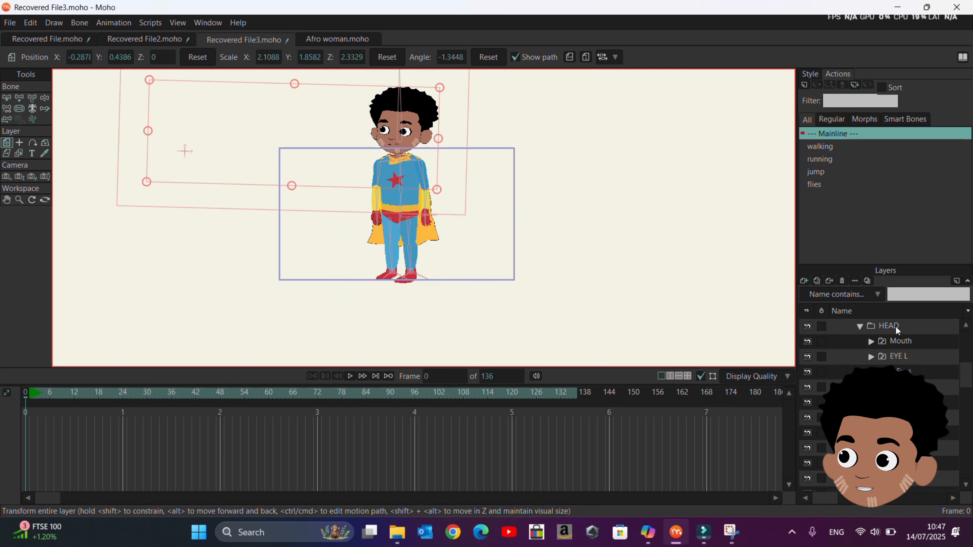
# Step: Select the layers from Mouth through R foreHand in the HEAD group and group them into a new layer
pyautogui.scroll(1, 379, 119)
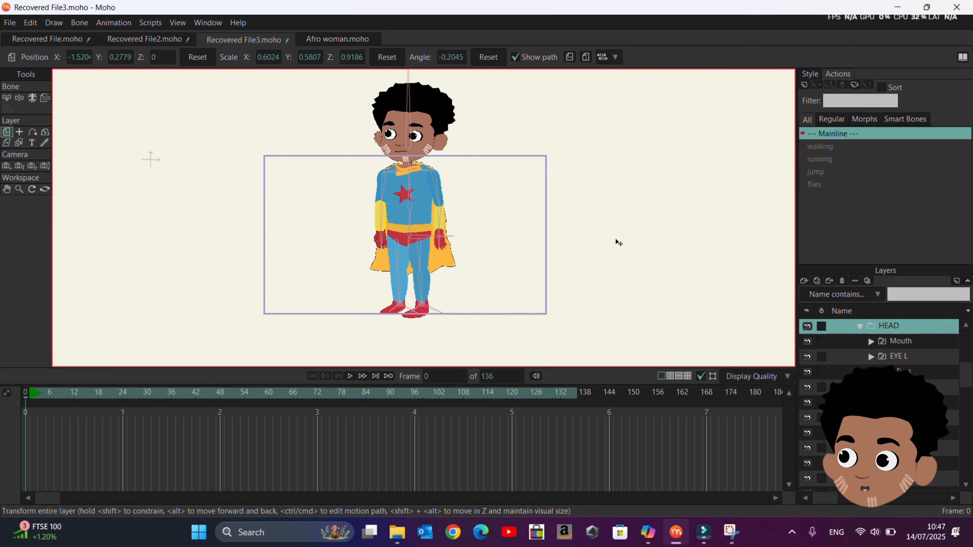
pyautogui.click(881, 447)
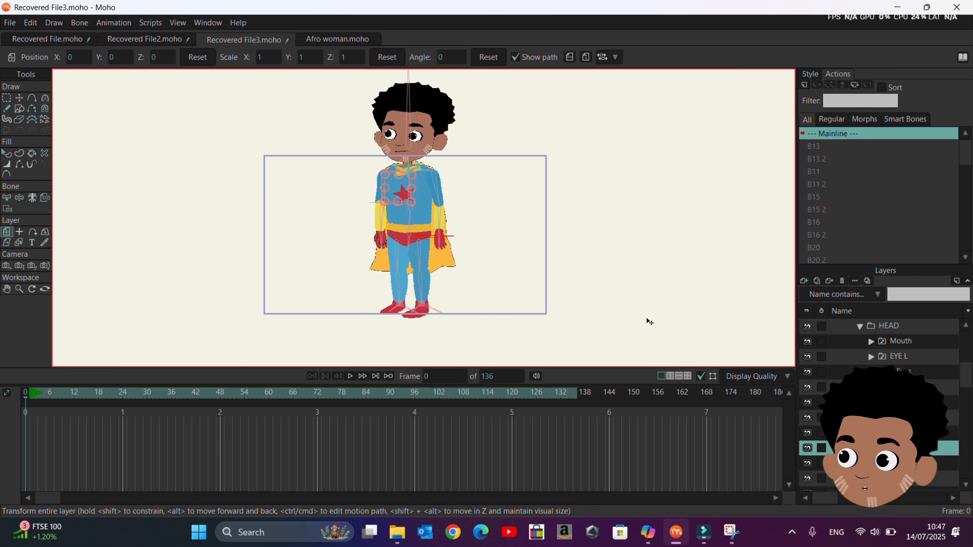
pyautogui.scroll(3, 649, 321)
pyautogui.scroll(-4, 649, 321)
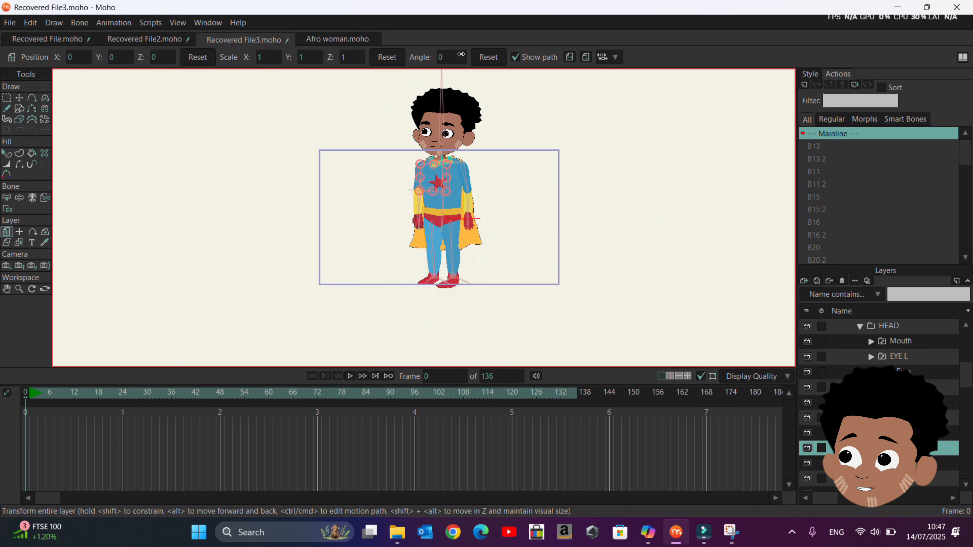
pyautogui.click(892, 337)
pyautogui.keyDown('ctrl'); pyautogui.click(895, 356); pyautogui.keyUp('ctrl')
pyautogui.keyDown('ctrl'); pyautogui.click(889, 372); pyautogui.keyUp('ctrl')
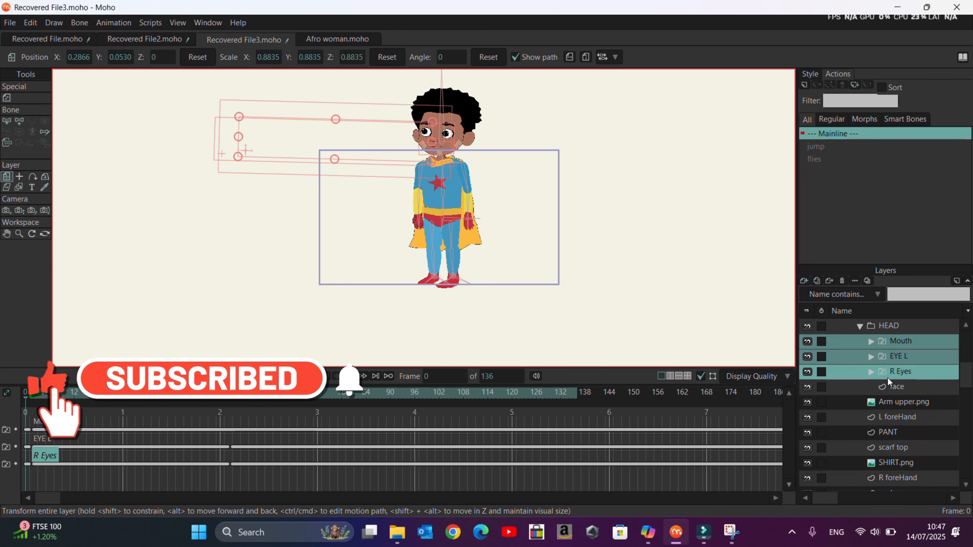
pyautogui.keyDown('ctrl'); pyautogui.click(889, 387); pyautogui.keyUp('ctrl')
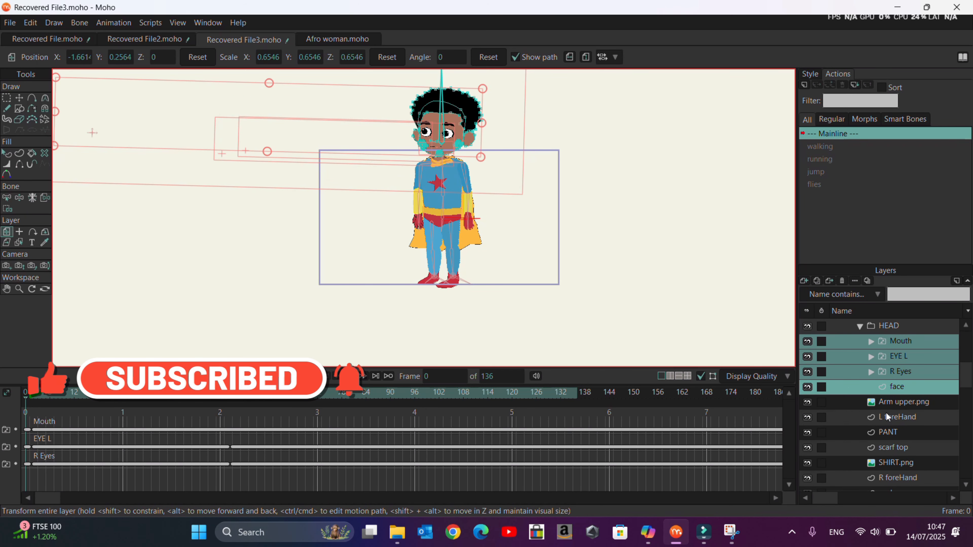
pyautogui.keyDown('ctrl'); pyautogui.click(888, 403); pyautogui.keyUp('ctrl')
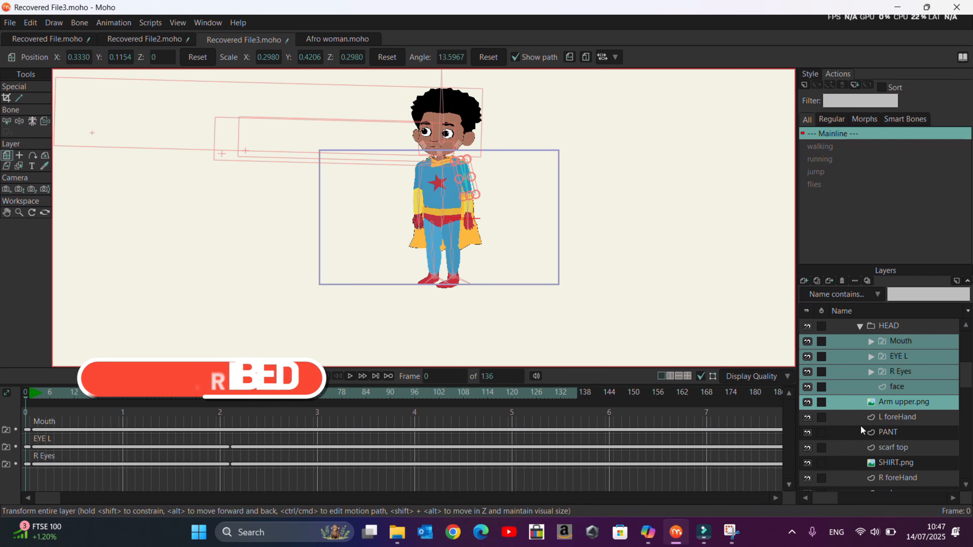
pyautogui.keyDown('ctrl'); pyautogui.click(893, 420); pyautogui.keyUp('ctrl')
pyautogui.keyDown('ctrl'); pyautogui.click(896, 434); pyautogui.keyUp('ctrl')
pyautogui.keyDown('ctrl'); pyautogui.click(893, 450); pyautogui.keyUp('ctrl')
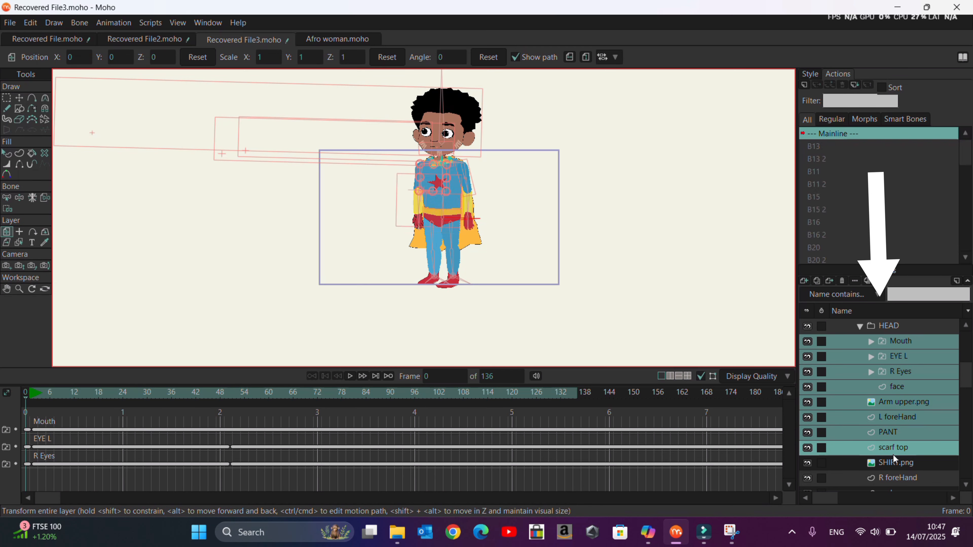
pyautogui.keyDown('shift'); pyautogui.click(894, 479); pyautogui.keyUp('shift')
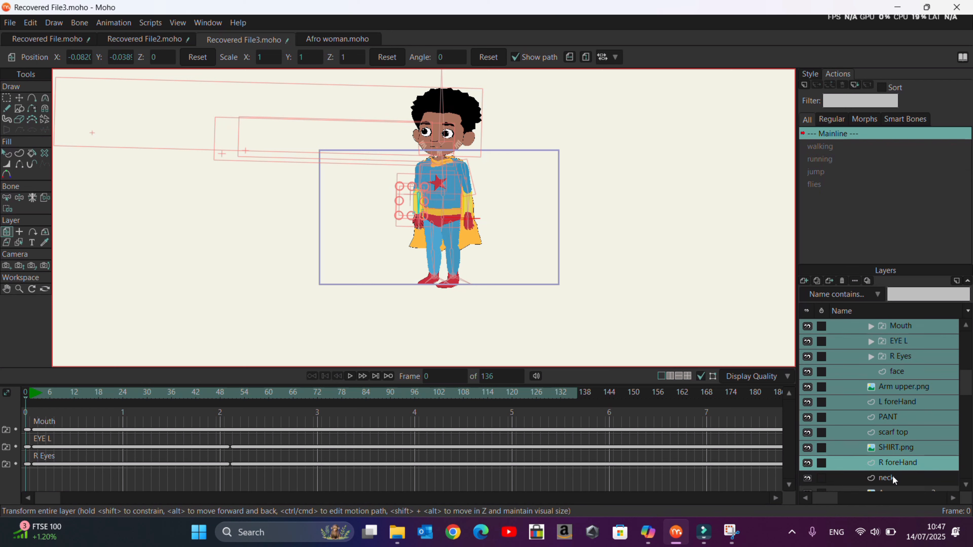
pyautogui.rightClick(847, 329)
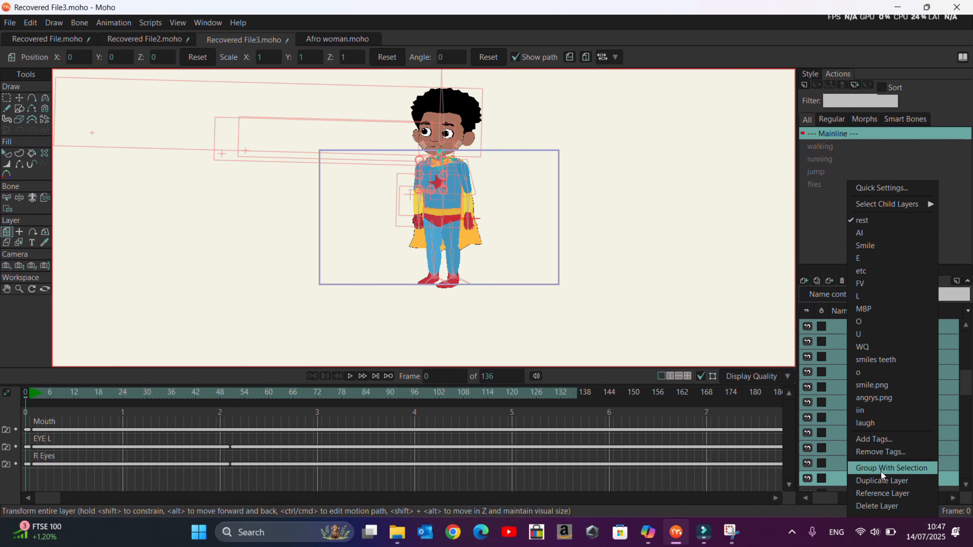
pyautogui.click(891, 469)
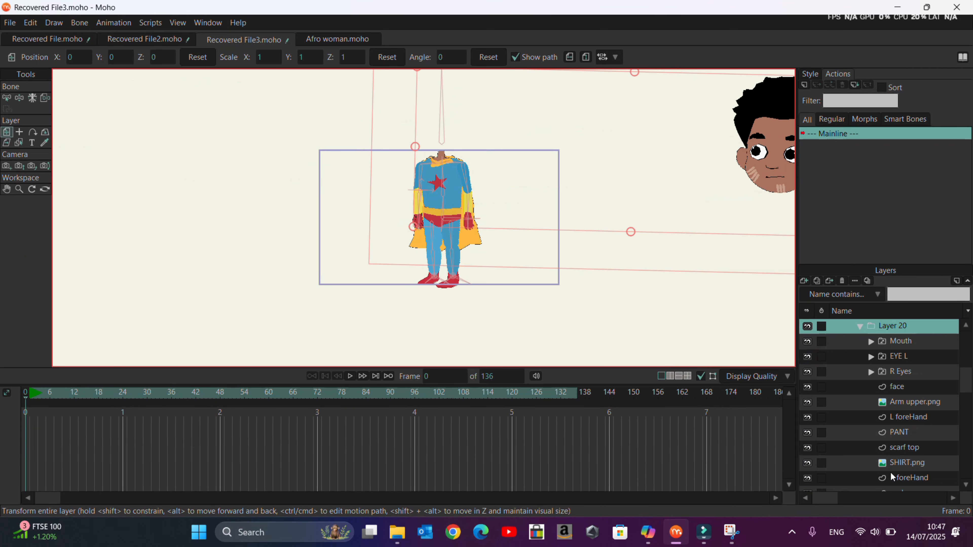
# Step: Reposition the grouped layer and the eye layers so the facial features sit back on the head
pyautogui.moveTo(362, 156); pyautogui.dragTo(445, 168)
pyautogui.click(901, 342)
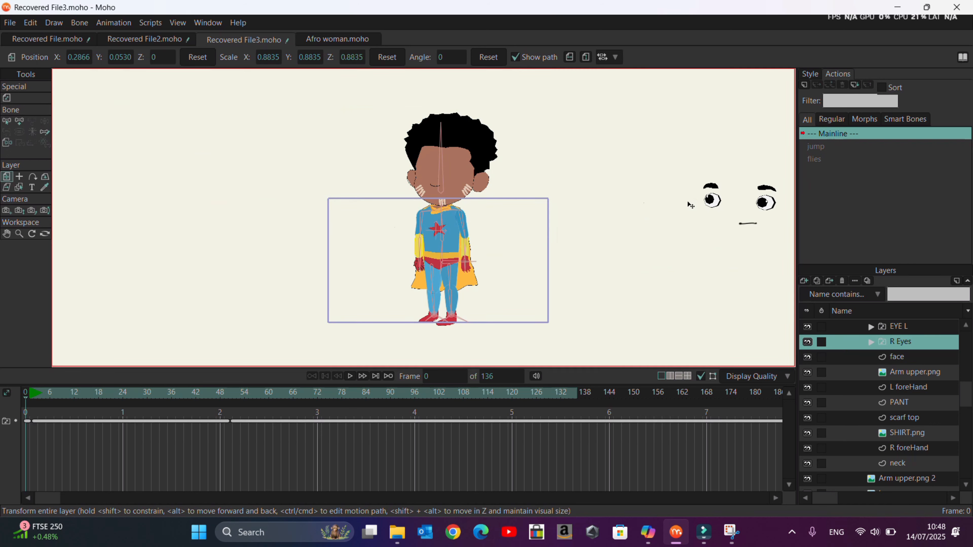
pyautogui.click(897, 326)
pyautogui.moveTo(421, 233); pyautogui.dragTo(109, 207)
pyautogui.click(745, 224)
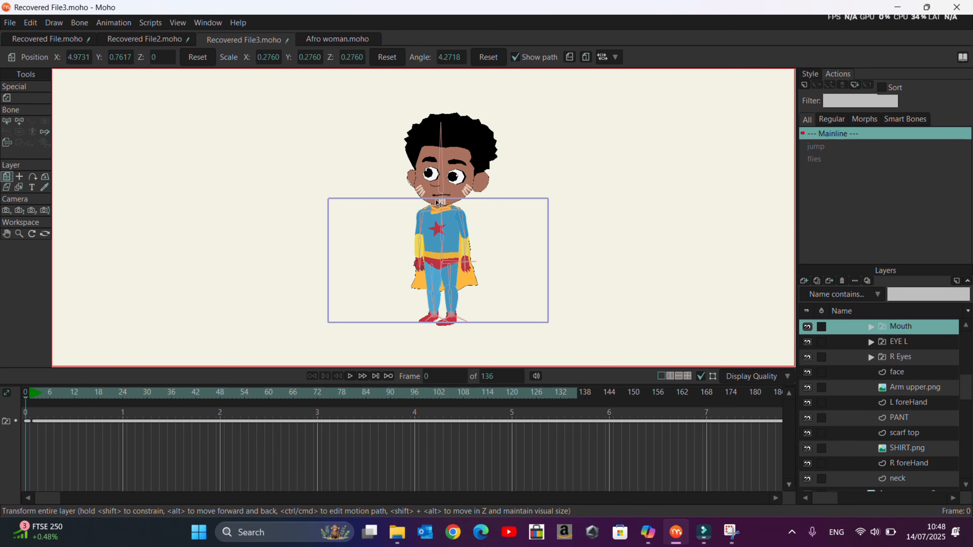
# Step: Convert the selected layer under HEAD into a bone layer
pyautogui.scroll(1, 897, 343)
pyautogui.click(897, 343)
pyautogui.rightClick(897, 343)
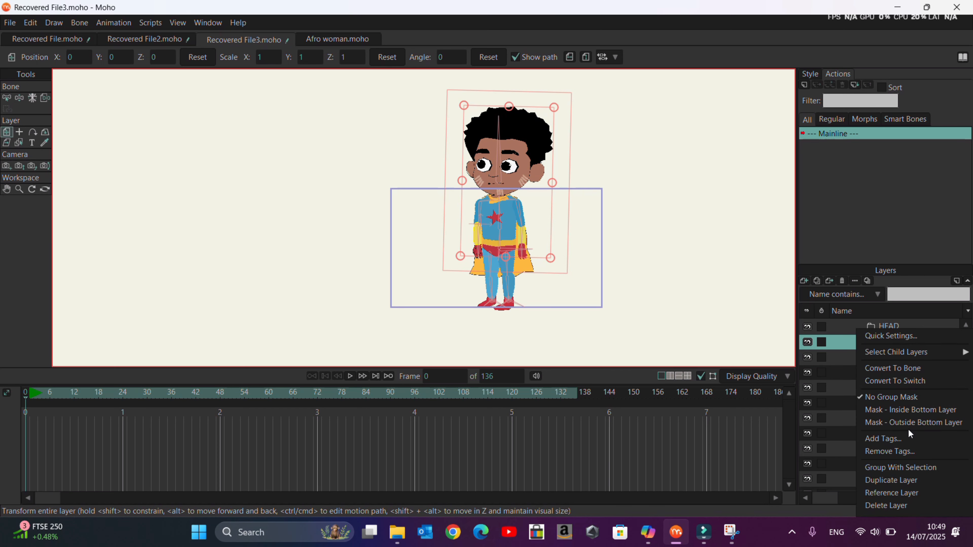
pyautogui.click(909, 367)
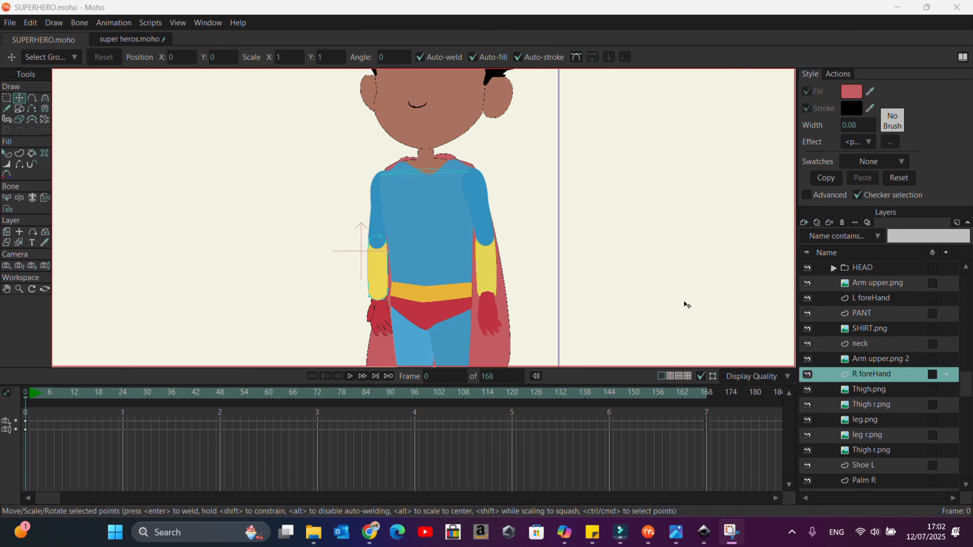
pyautogui.scroll(-2, 458, 181)
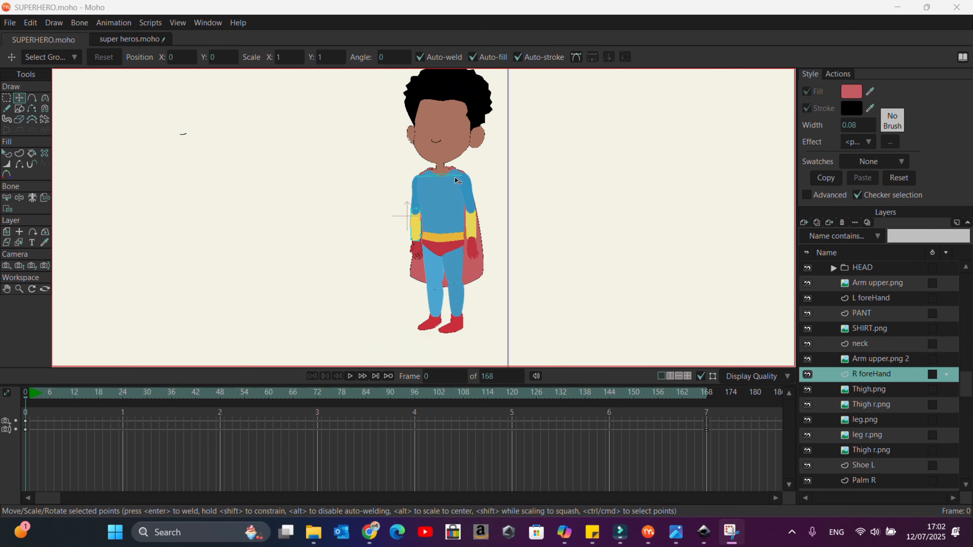
pyautogui.scroll(2, 453, 85)
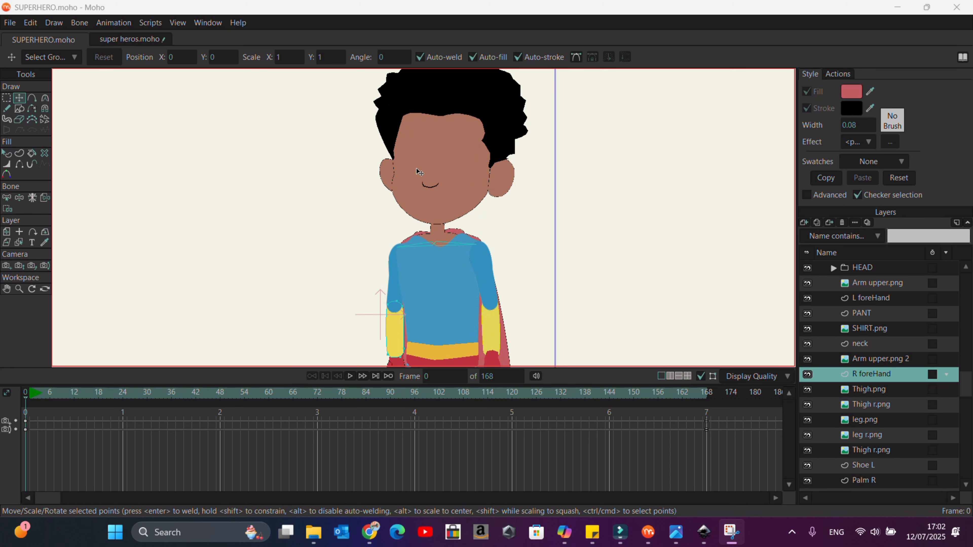
pyautogui.scroll(-2, 419, 173)
pyautogui.scroll(2, 457, 318)
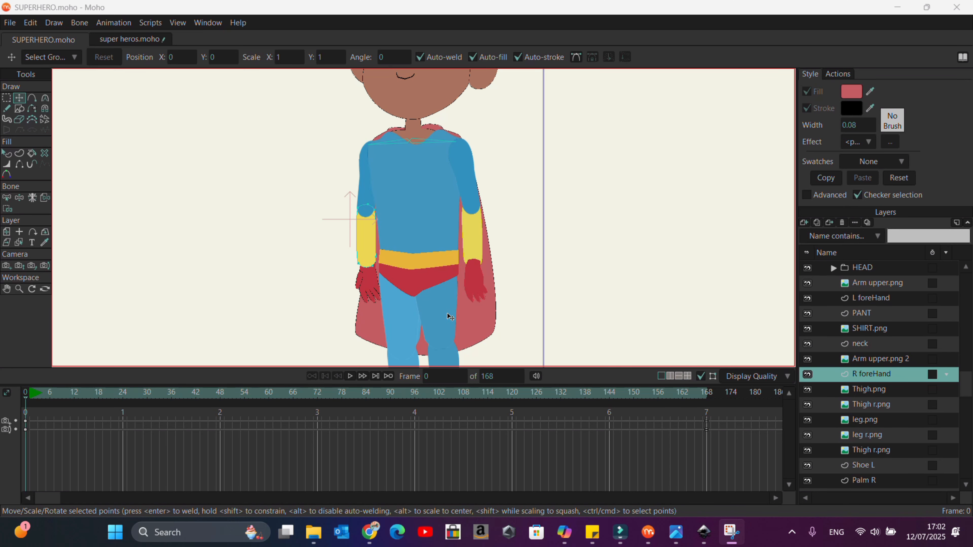
pyautogui.scroll(-2, 442, 254)
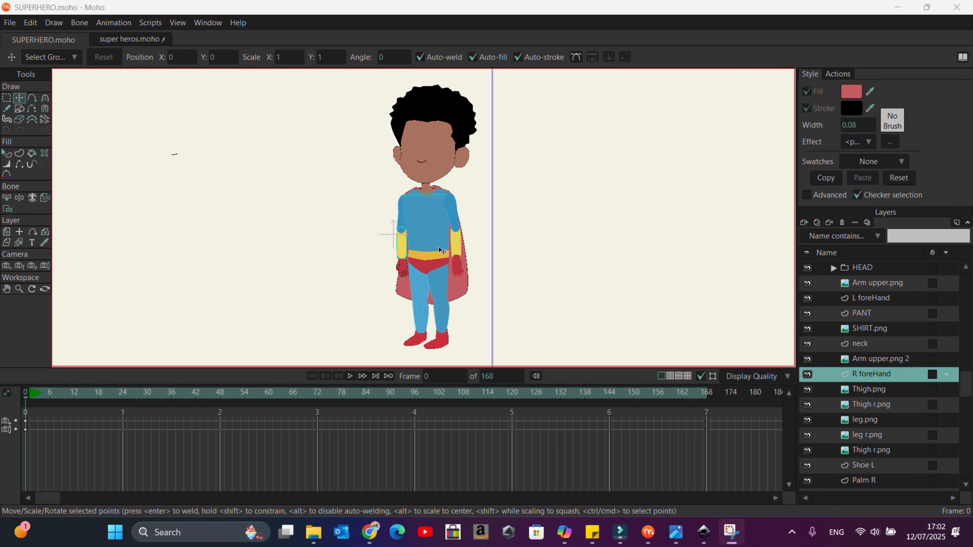
# Step: Select the SUPER HERO layer and delete the two existing bones near the character's neck
pyautogui.click(858, 268)
pyautogui.click(834, 268)
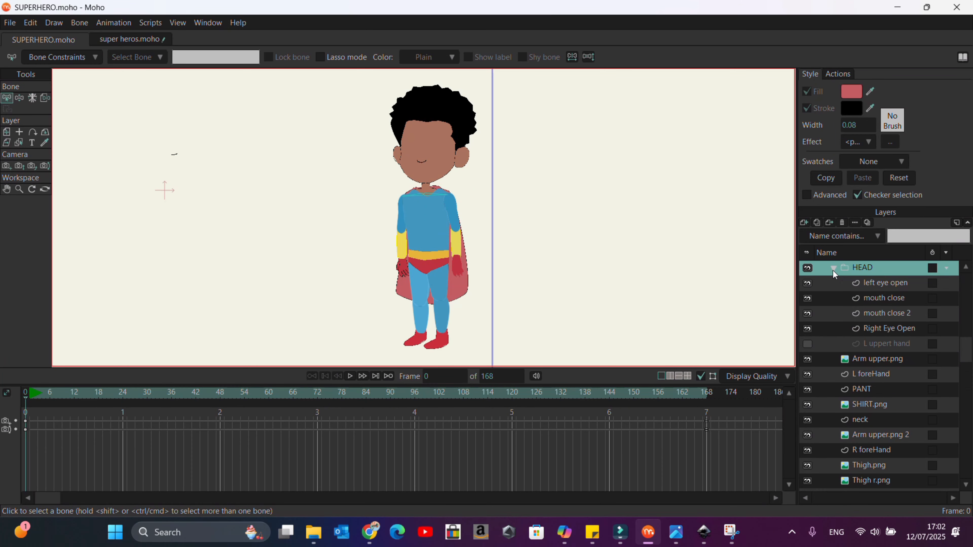
pyautogui.scroll(2, 835, 285)
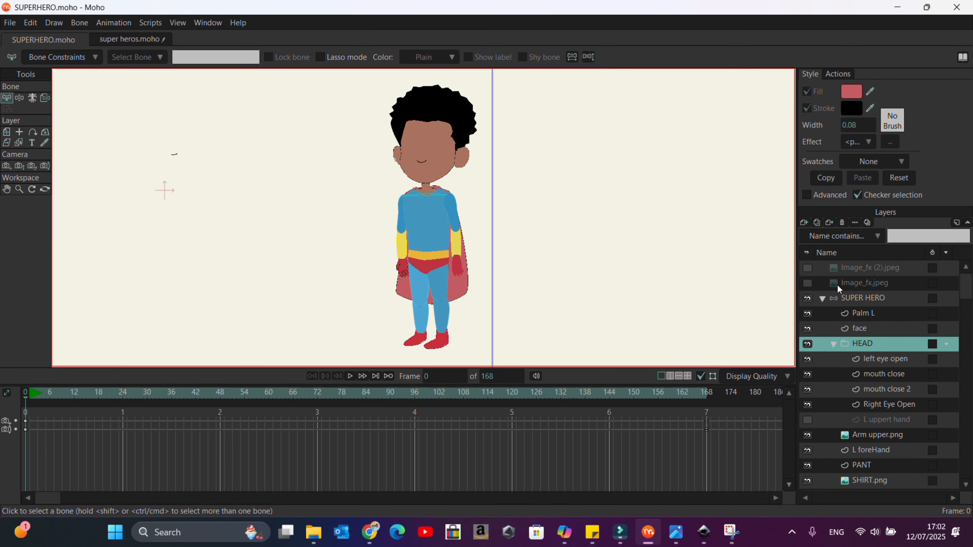
pyautogui.click(822, 299)
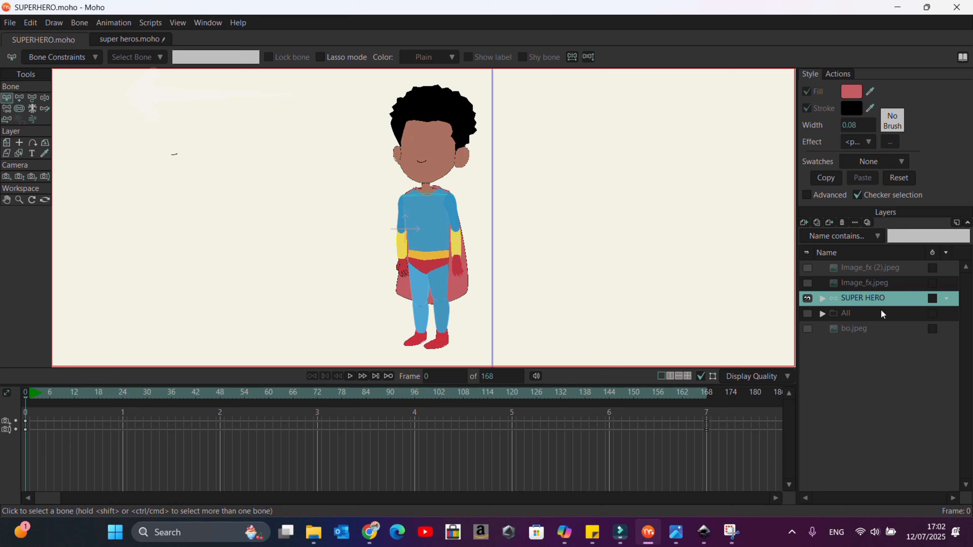
pyautogui.scroll(2, 438, 309)
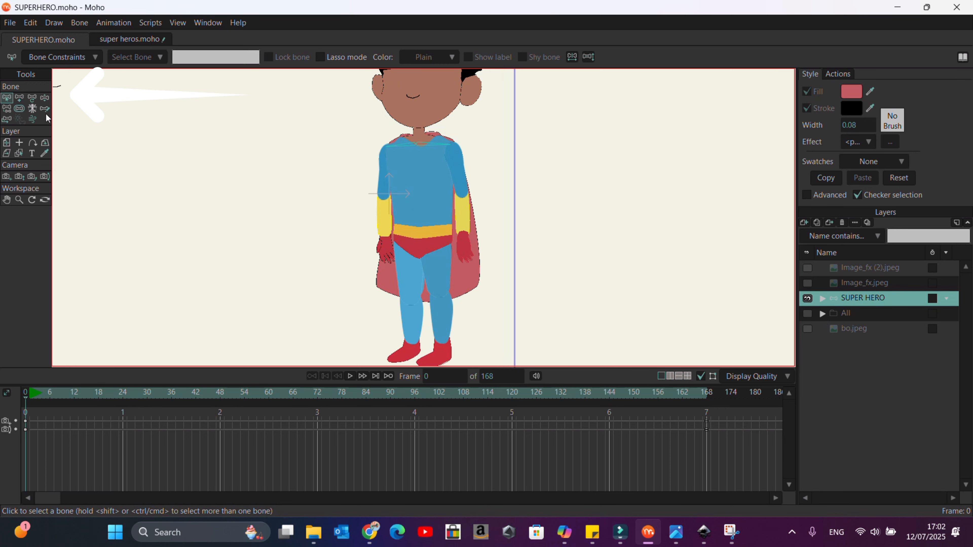
pyautogui.click(20, 100)
pyautogui.click(9, 100)
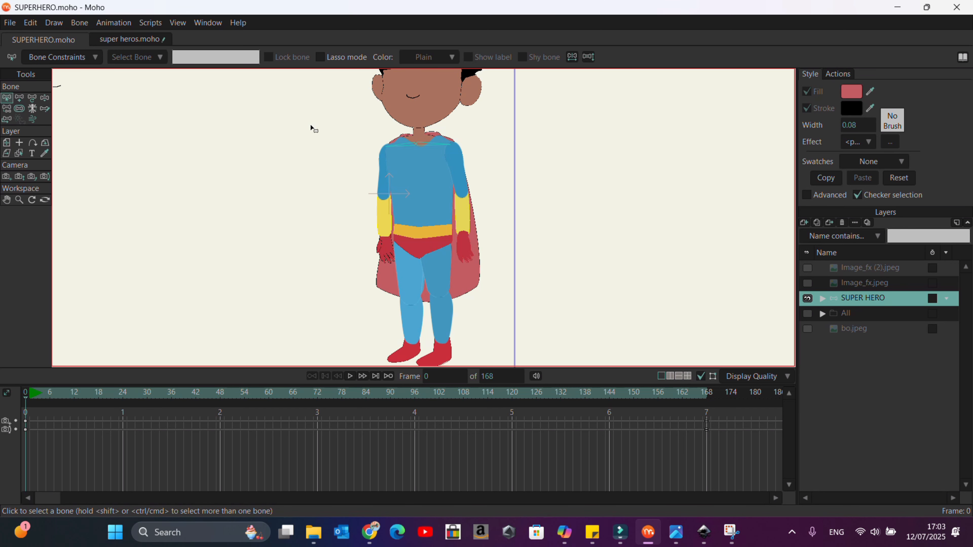
pyautogui.click(406, 146)
pyautogui.press('Delete')
pyautogui.click(432, 145)
pyautogui.press('Delete')
# Step: Add a horizontal hip bone across the briefs and a short bone pointing down from its base
pyautogui.scroll(-2, 425, 250)
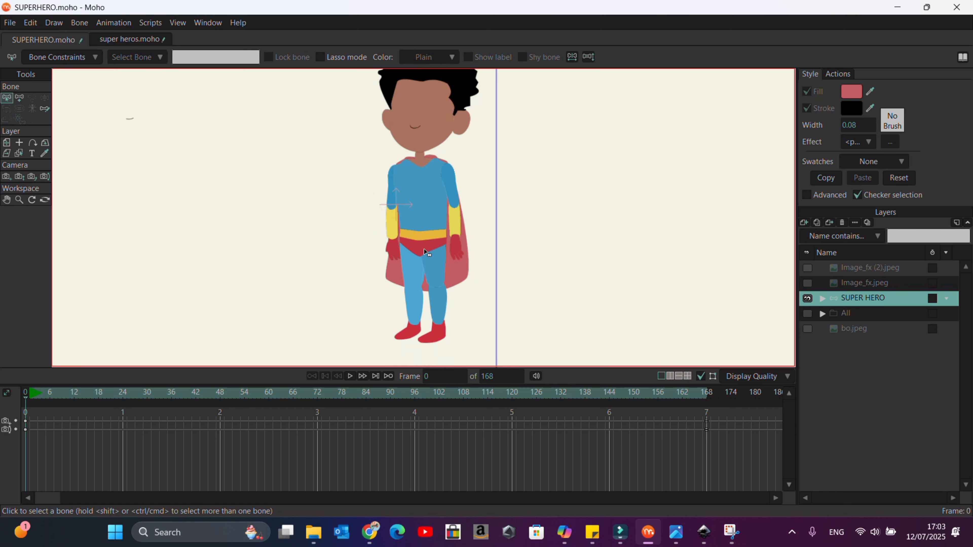
pyautogui.scroll(3, 425, 250)
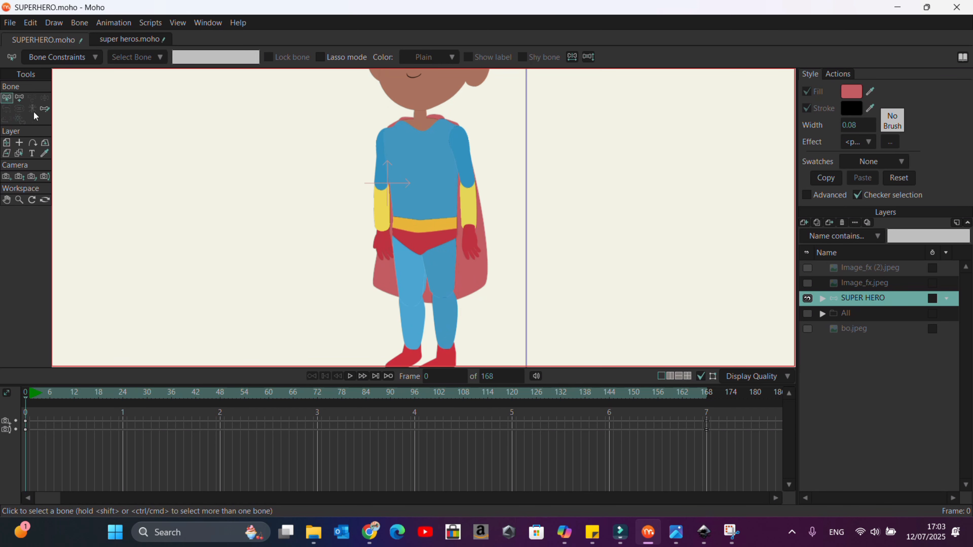
pyautogui.click(20, 98)
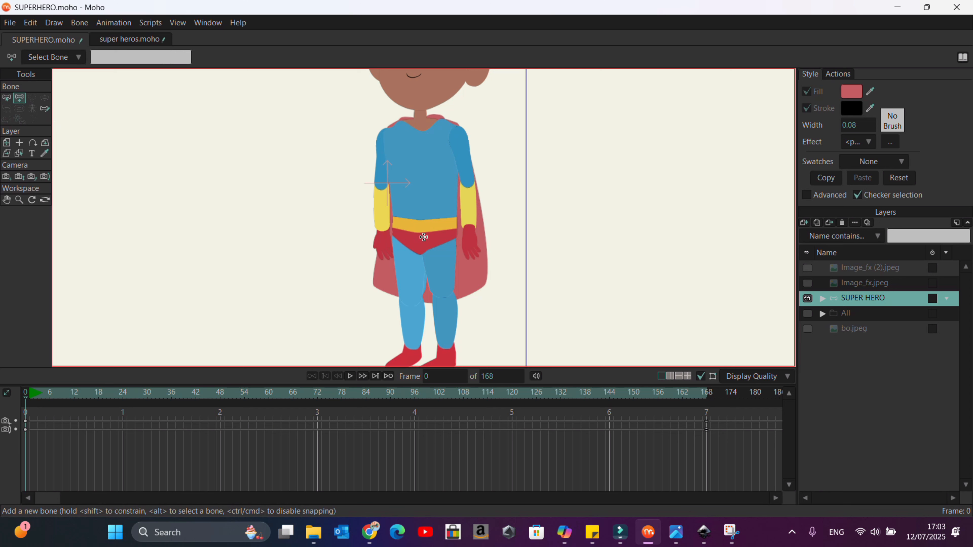
pyautogui.moveTo(424, 238); pyautogui.dragTo(466, 239)
pyautogui.moveTo(469, 238); pyautogui.dragTo(491, 236)
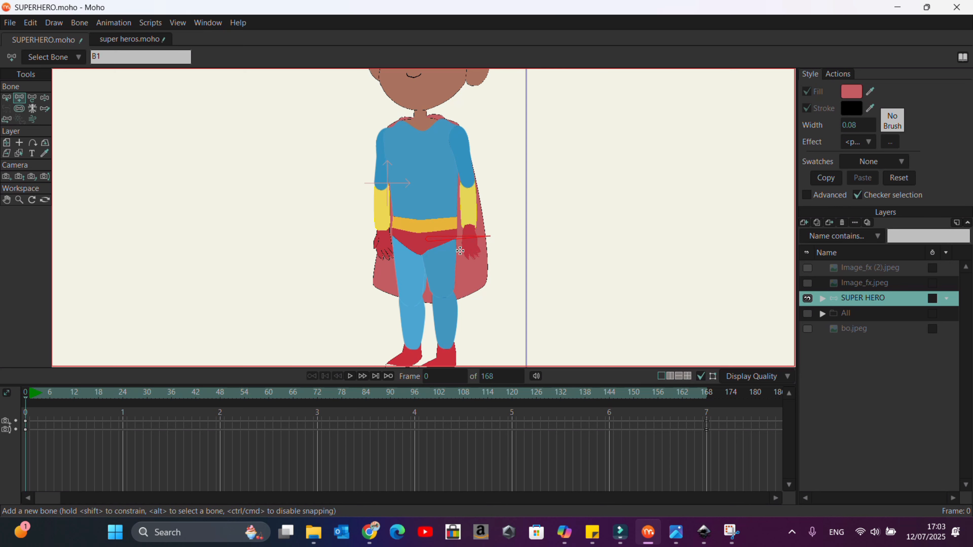
pyautogui.scroll(3, 424, 238)
pyautogui.moveTo(422, 230)
pyautogui.mouseDown()
pyautogui.moveTo(421, 285)
pyautogui.moveTo(419, 274)
pyautogui.mouseUp()
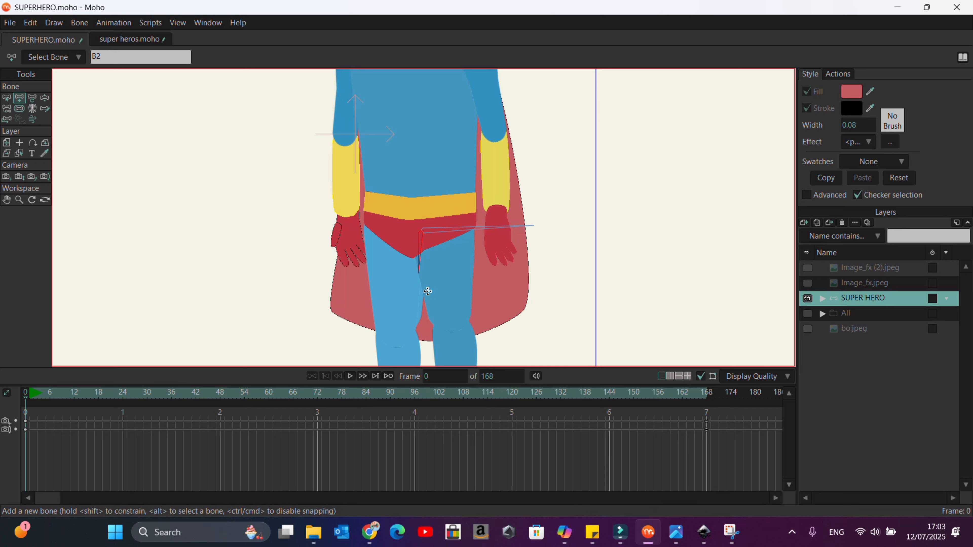
# Step: Select bone B1 and add a thigh bone from it down the character's left leg to the knee
pyautogui.scroll(3, 424, 234)
pyautogui.click(7, 97)
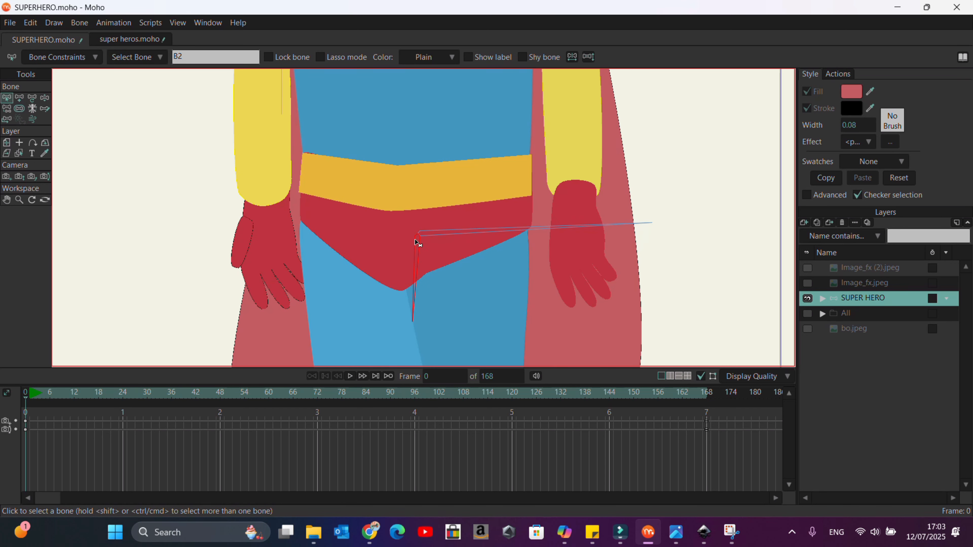
pyautogui.click(431, 235)
pyautogui.scroll(-2, 450, 229)
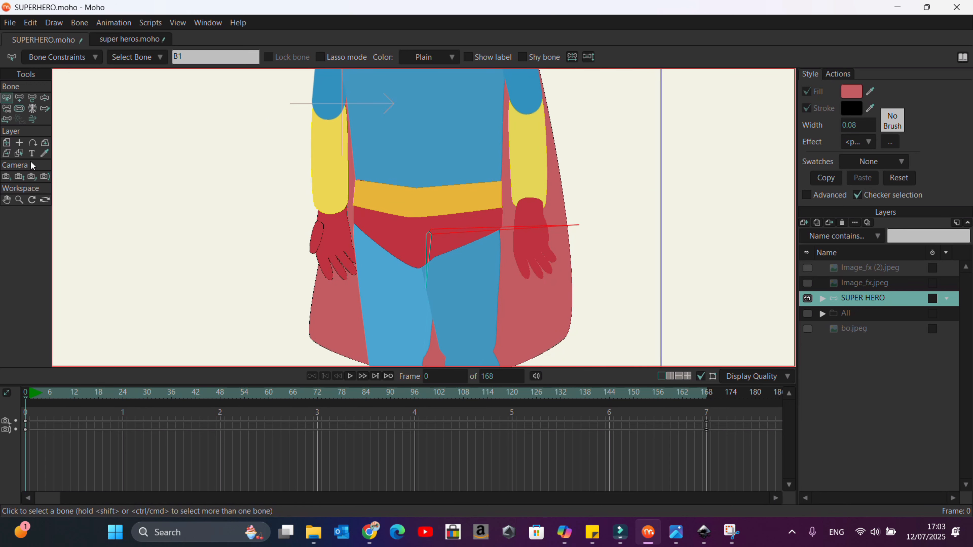
pyautogui.click(20, 97)
pyautogui.scroll(-2, 384, 200)
pyautogui.scroll(4, 449, 354)
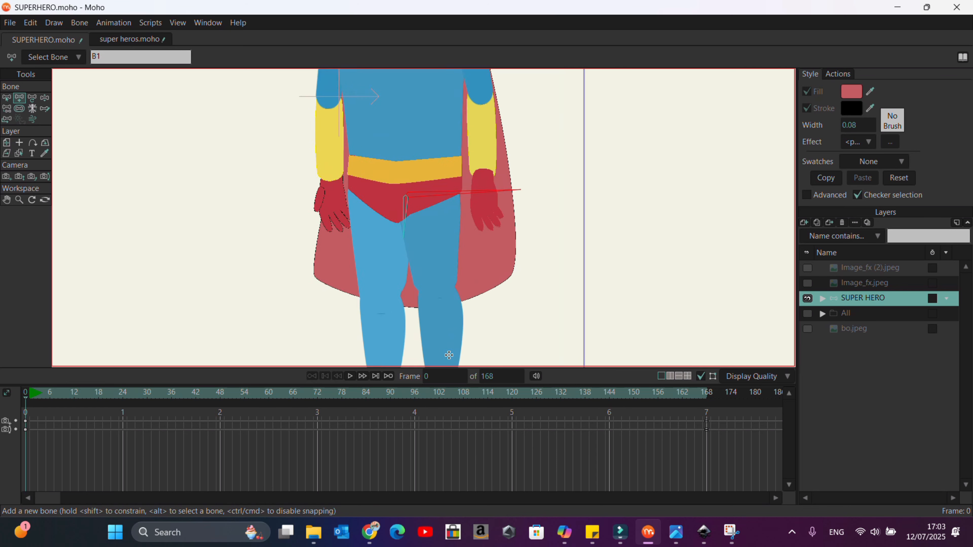
pyautogui.scroll(-1, 453, 327)
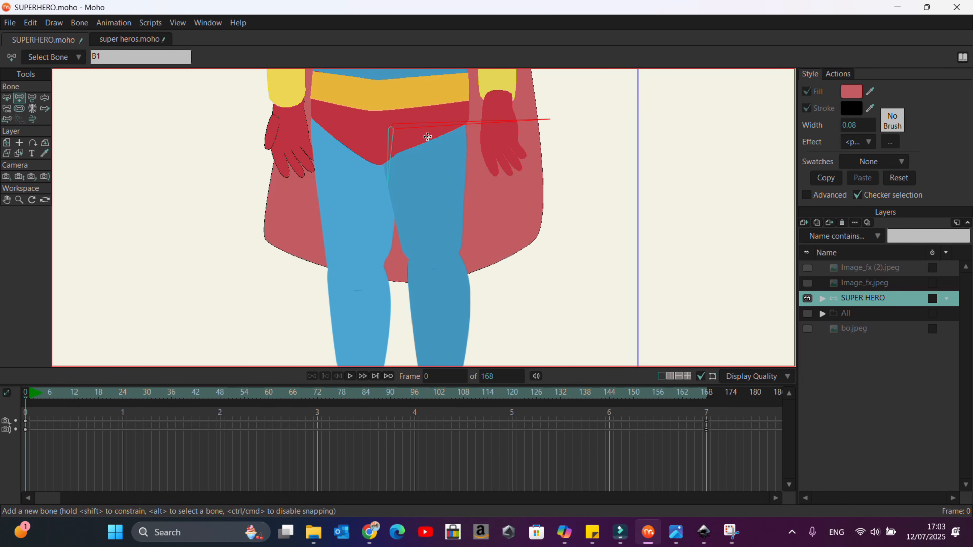
pyautogui.moveTo(426, 133); pyautogui.dragTo(432, 260)
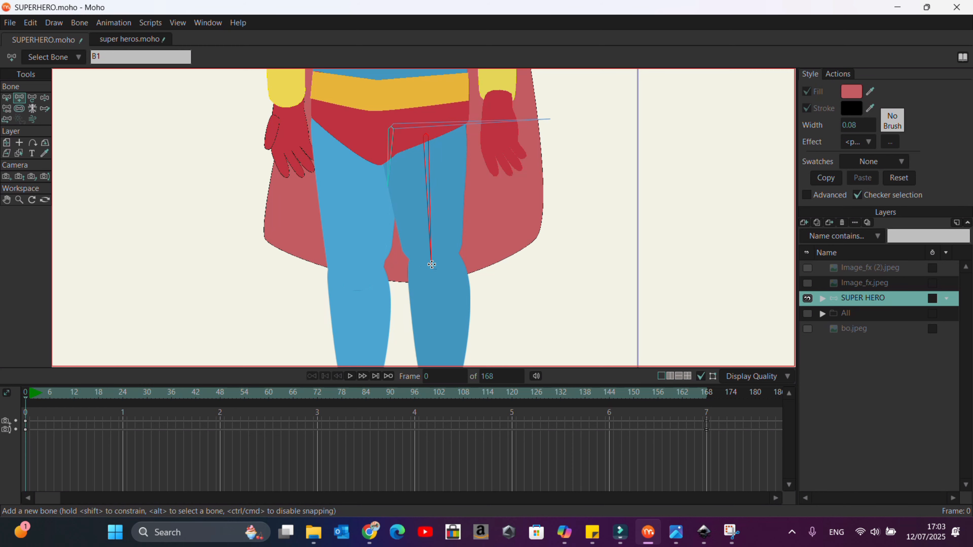
# Step: Add a shin bone from the knee down to the ankle of the same leg
pyautogui.scroll(-3, 430, 256)
pyautogui.scroll(3, 435, 304)
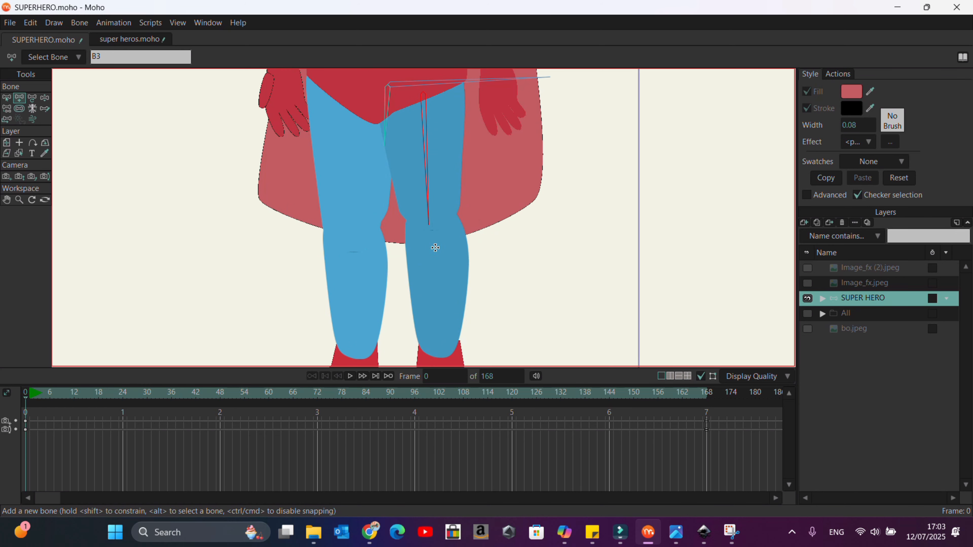
pyautogui.moveTo(431, 226); pyautogui.dragTo(438, 356)
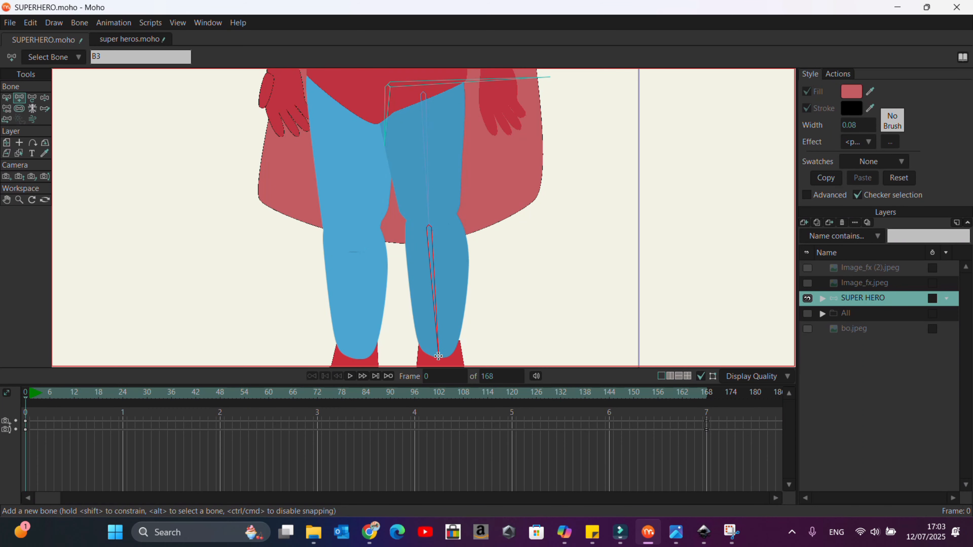
# Step: Add a foot bone from the ankle forward along the character's left foot
pyautogui.scroll(-5, 428, 289)
pyautogui.scroll(5, 435, 261)
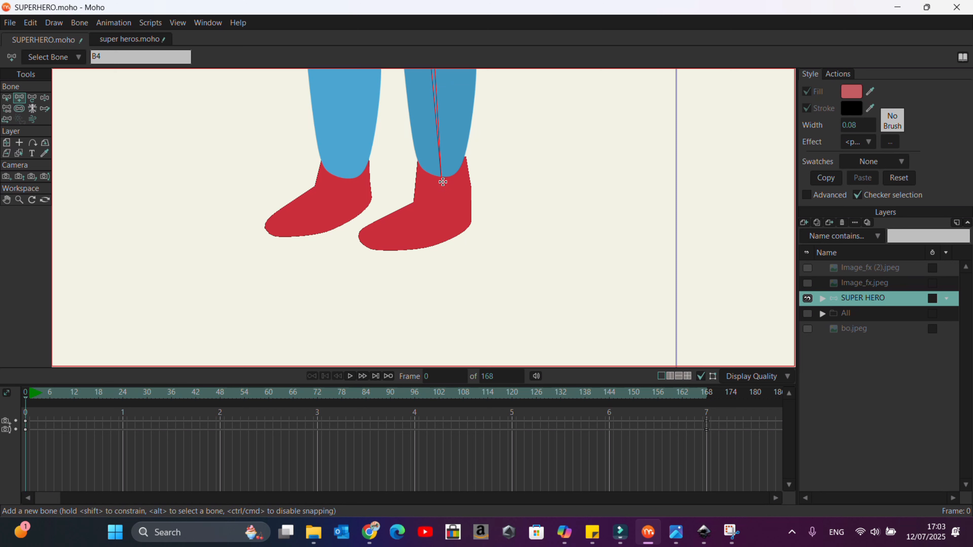
pyautogui.moveTo(443, 182); pyautogui.dragTo(397, 226)
# Step: Select bone B1, add a new thigh bone from it, and move that bone onto the character's right leg
pyautogui.scroll(-3, 445, 245)
pyautogui.scroll(3, 447, 246)
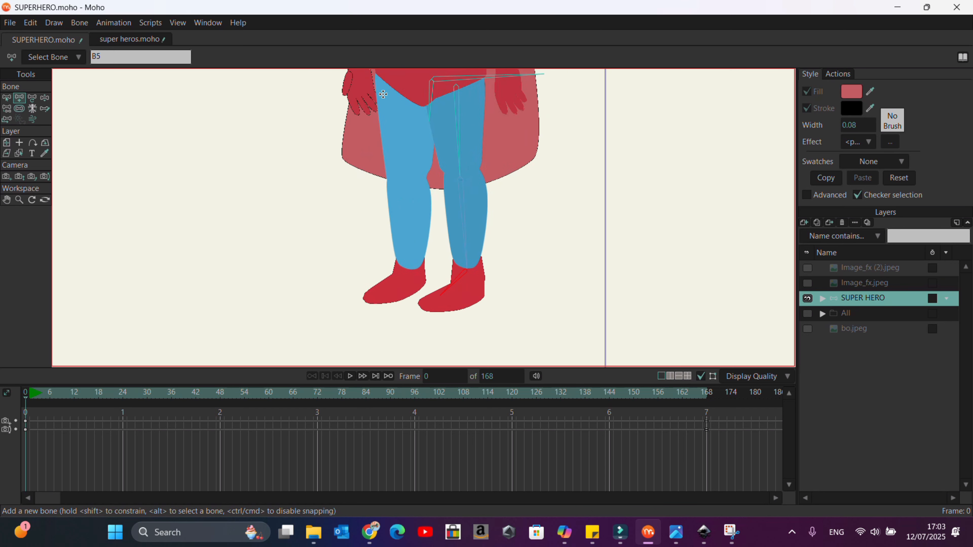
pyautogui.click(11, 99)
pyautogui.click(454, 82)
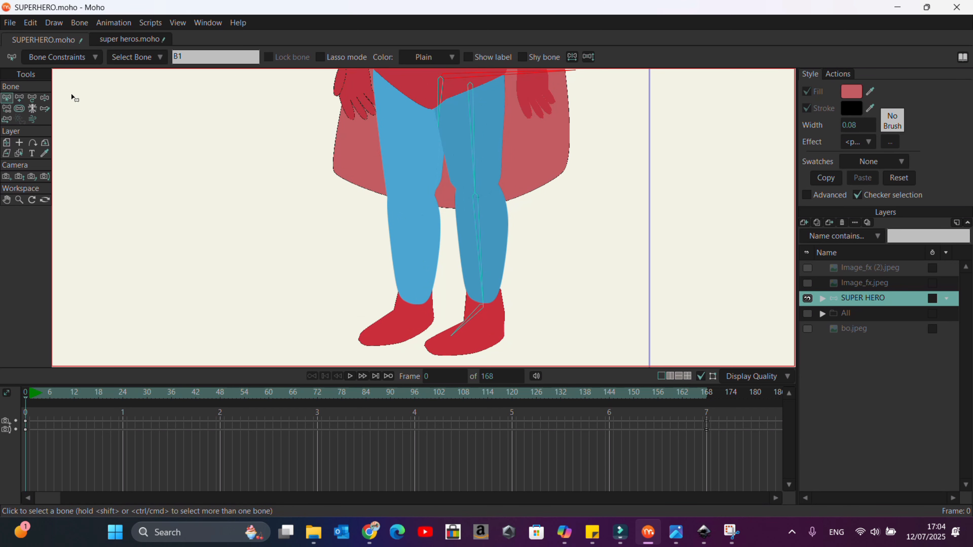
pyautogui.click(19, 99)
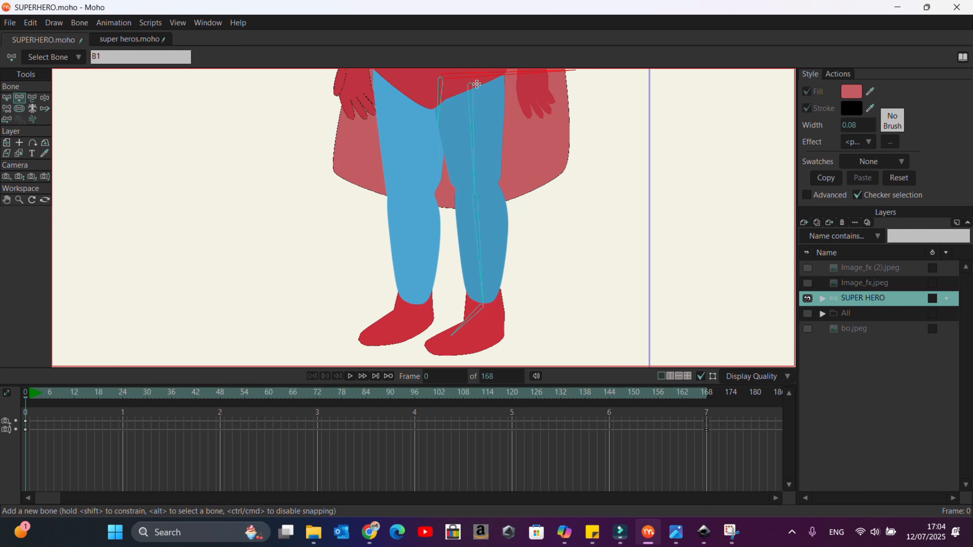
pyautogui.moveTo(470, 83); pyautogui.dragTo(476, 198)
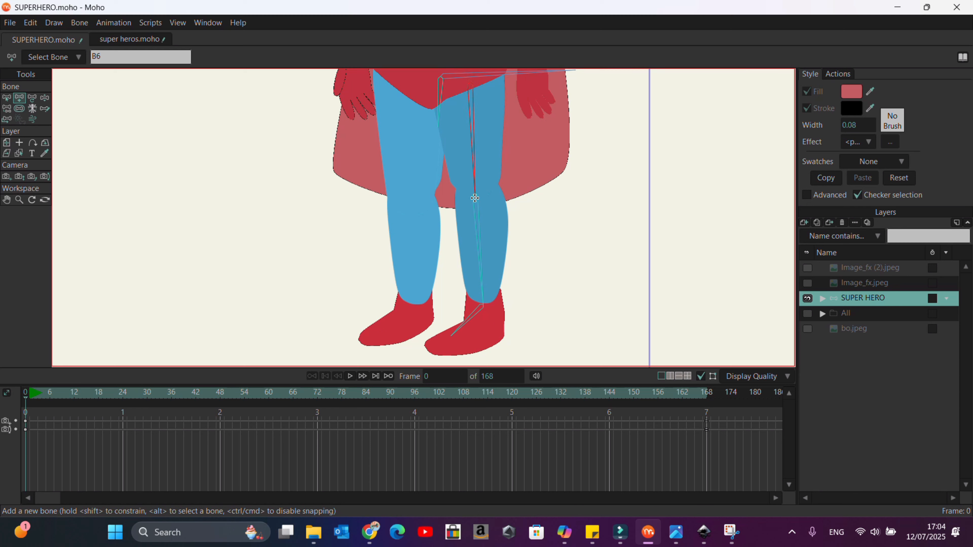
pyautogui.click(7, 98)
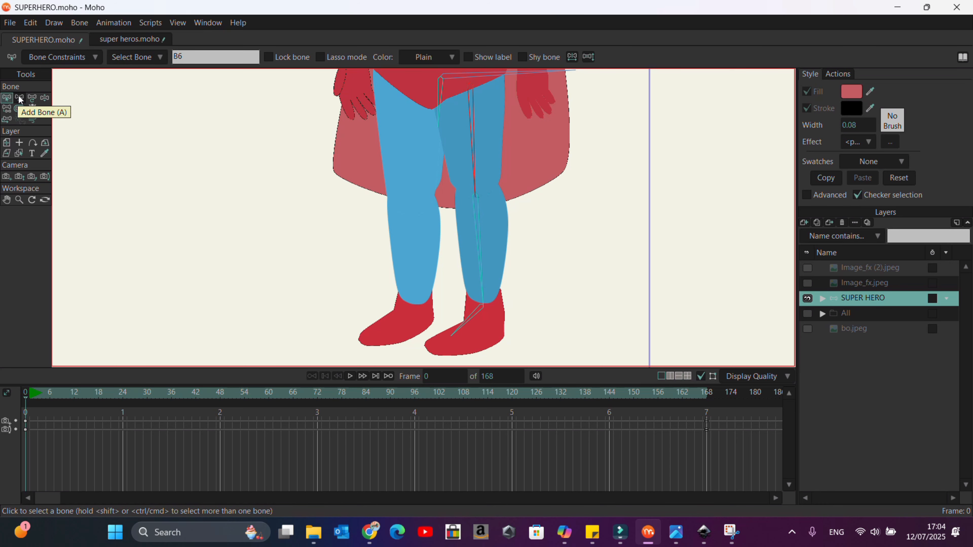
pyautogui.click(33, 98)
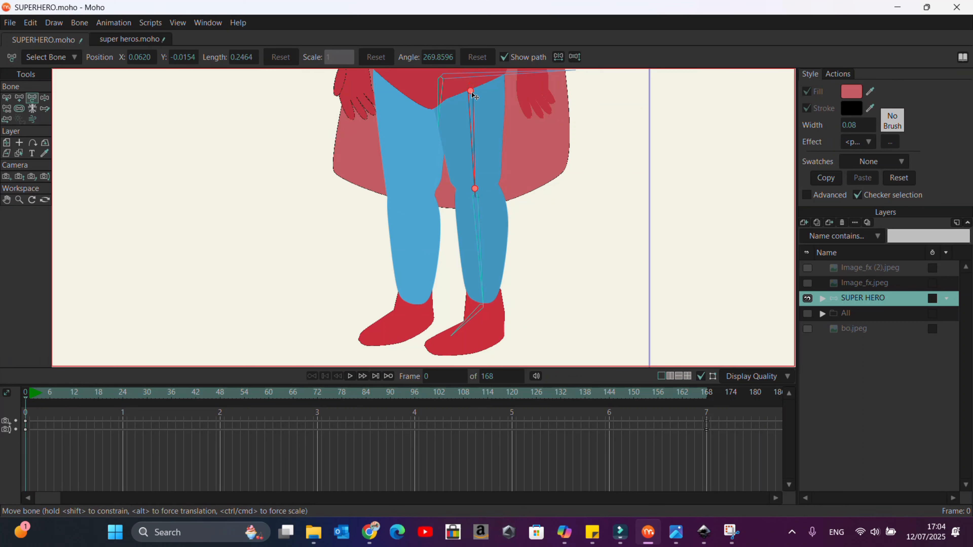
pyautogui.moveTo(407, 97); pyautogui.dragTo(405, 98)
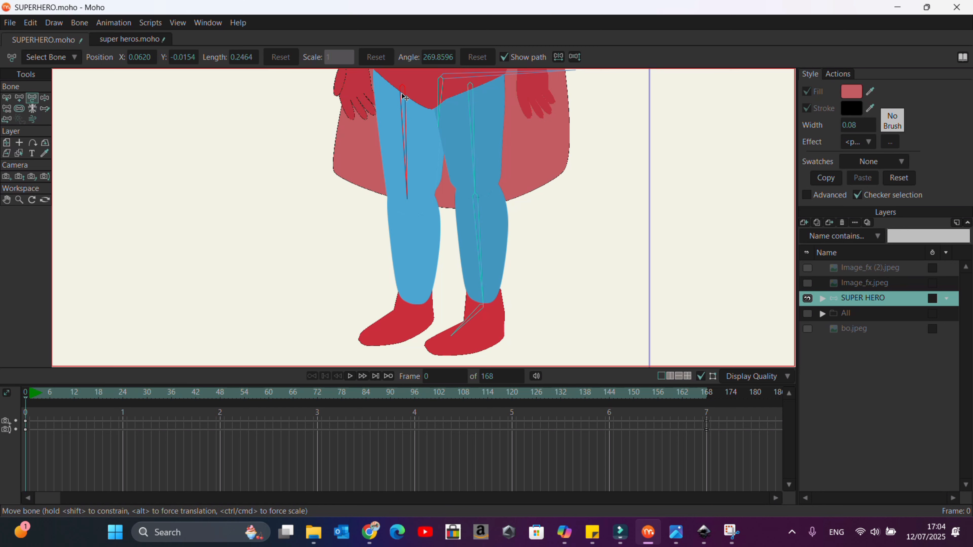
# Step: Add a shin bone from the right knee down to the ankle
pyautogui.click(20, 98)
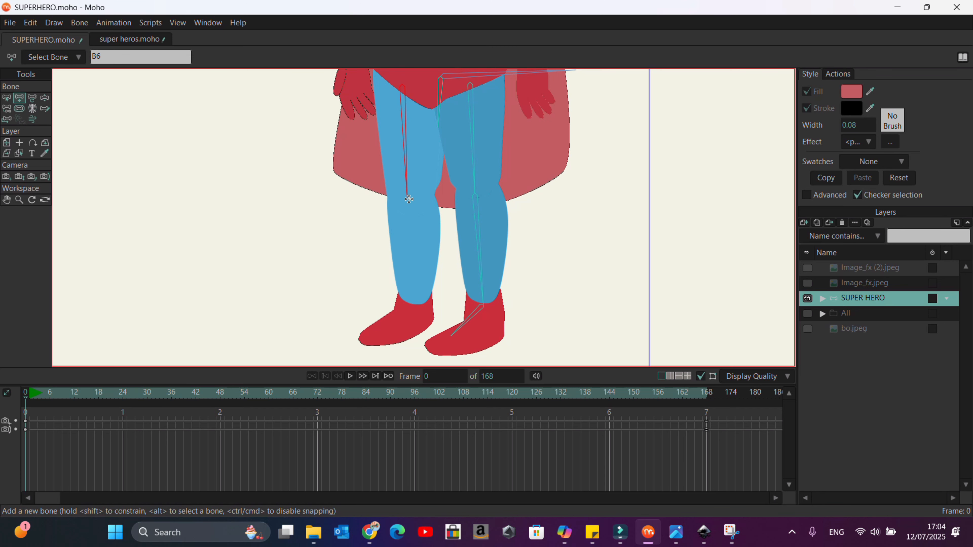
pyautogui.moveTo(408, 199); pyautogui.dragTo(385, 336)
# Step: Select the hip bone B1 and add a spine bone from the hips up to the neck
pyautogui.scroll(-3, 396, 215)
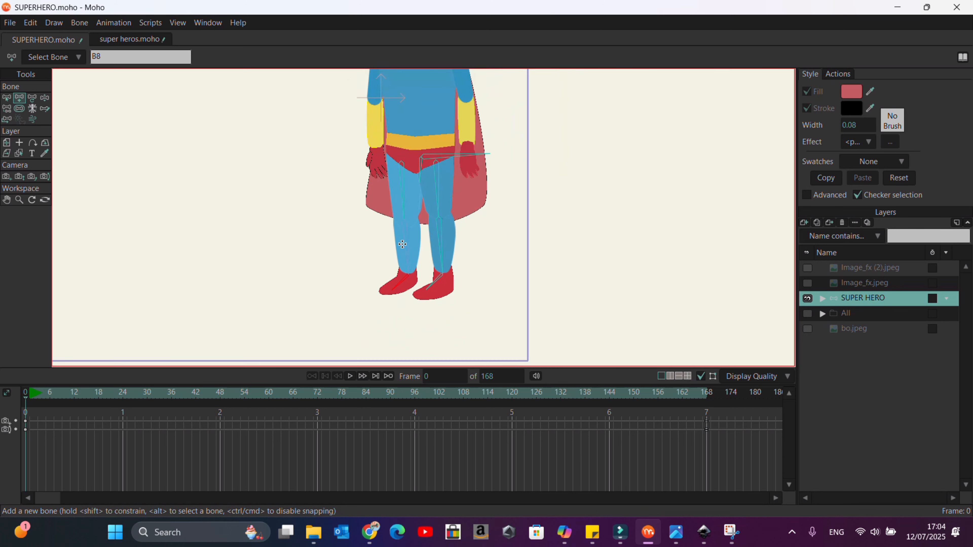
pyautogui.scroll(4, 403, 245)
pyautogui.click(8, 98)
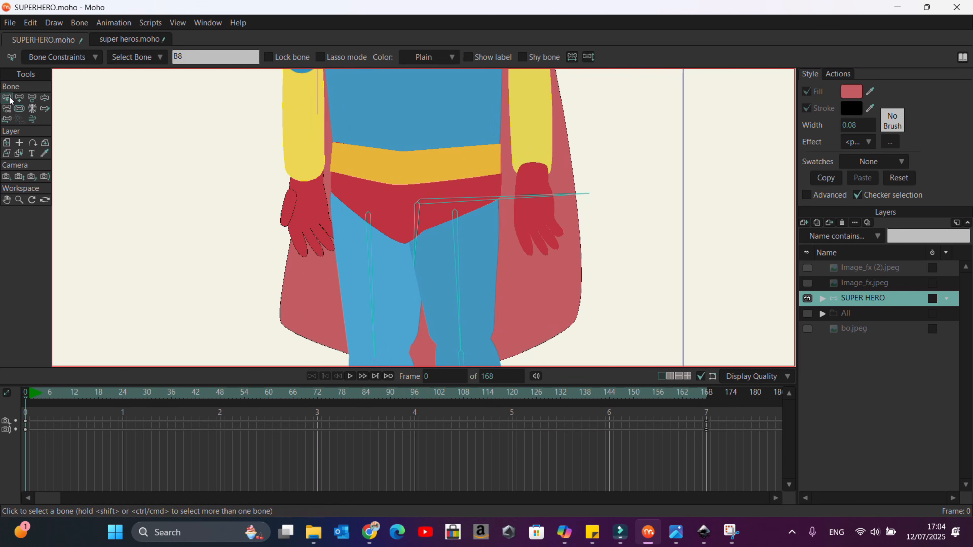
pyautogui.click(429, 200)
pyautogui.scroll(-4, 426, 199)
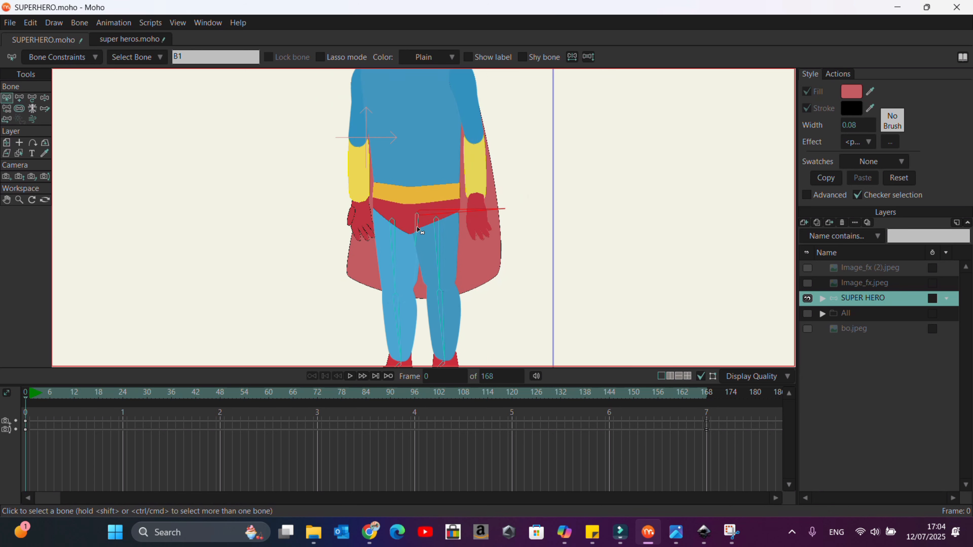
pyautogui.scroll(4, 437, 240)
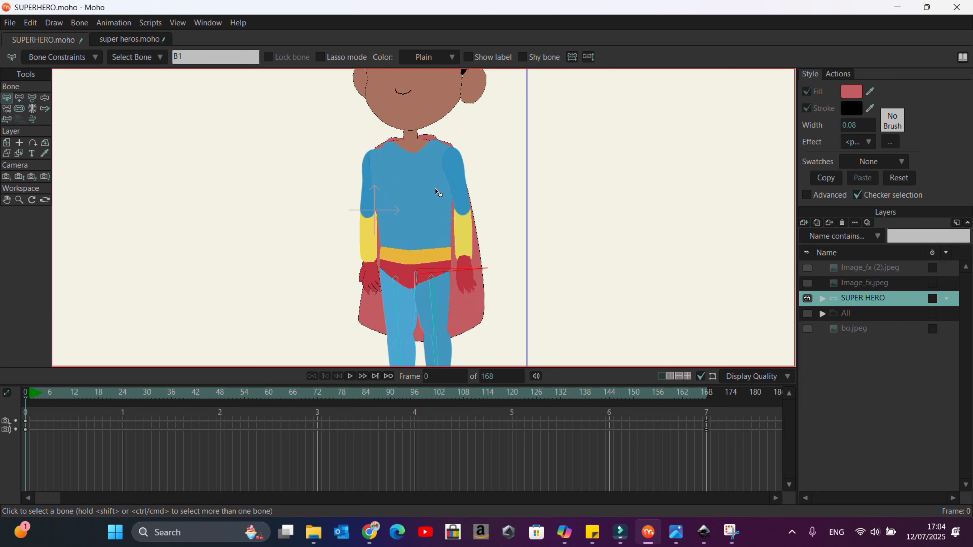
pyautogui.click(19, 100)
pyautogui.moveTo(416, 267); pyautogui.dragTo(413, 131)
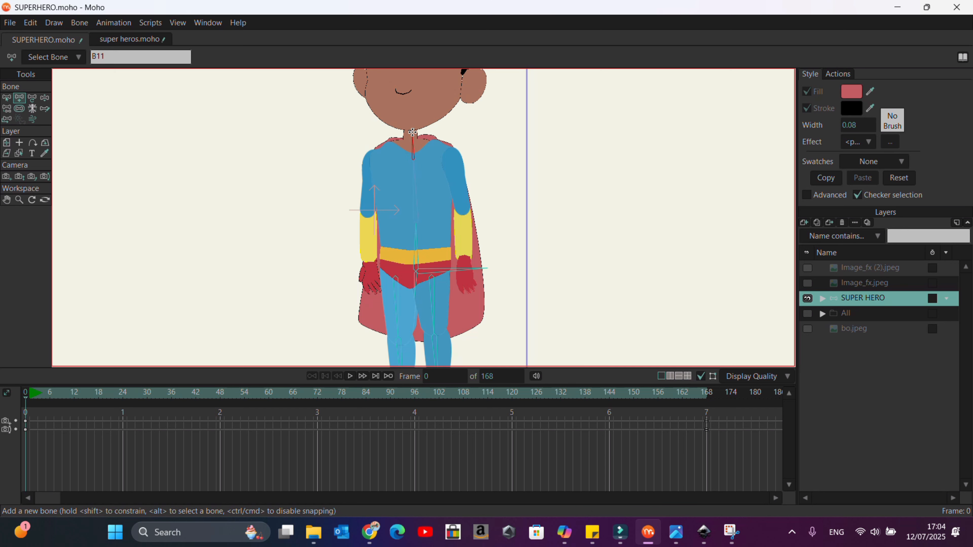
# Step: Add a head bone from the neck up through the top of the head
pyautogui.scroll(-5, 413, 132)
pyautogui.scroll(8, 418, 130)
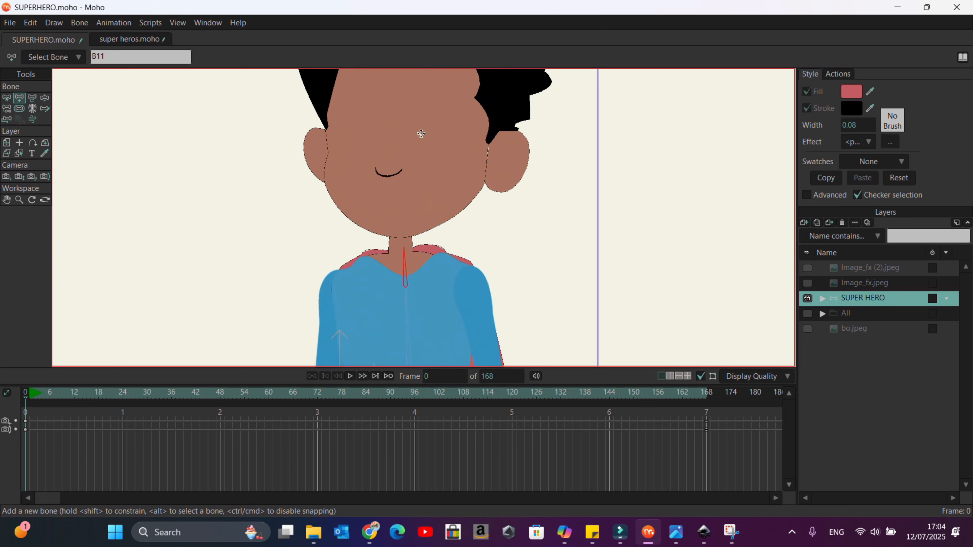
pyautogui.scroll(-5, 421, 133)
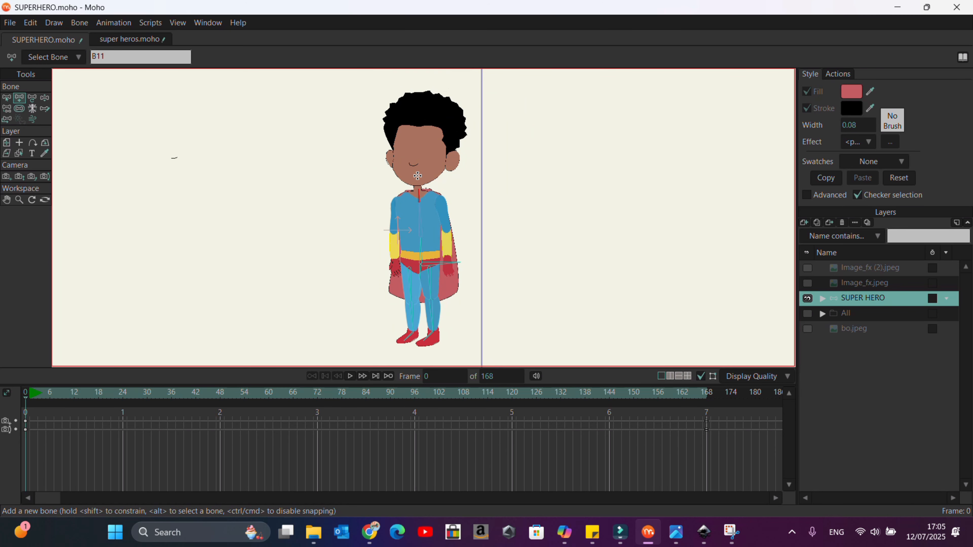
pyautogui.moveTo(417, 176); pyautogui.dragTo(415, 83)
# Step: Select spine bone B10 and add shoulder and arm bones down the character's left arm
pyautogui.scroll(2, 434, 258)
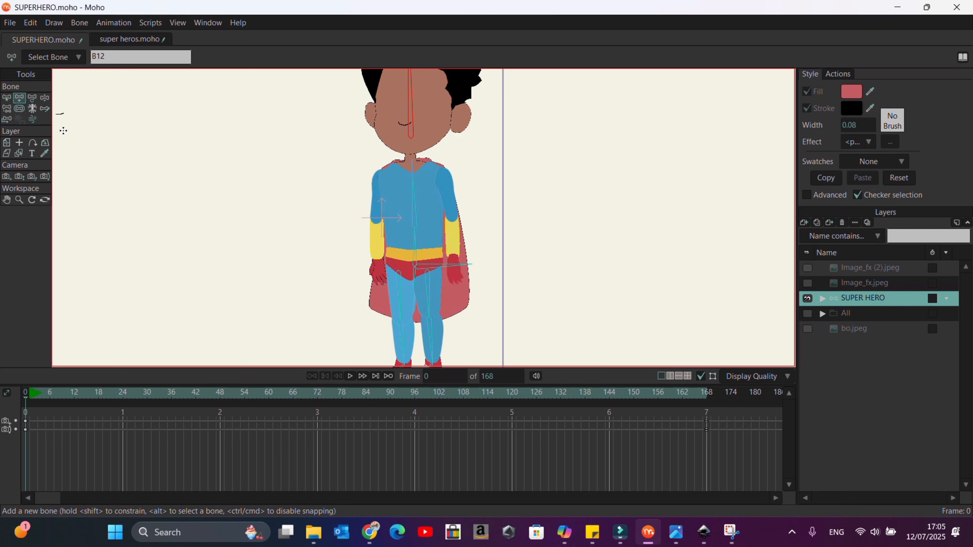
pyautogui.click(8, 99)
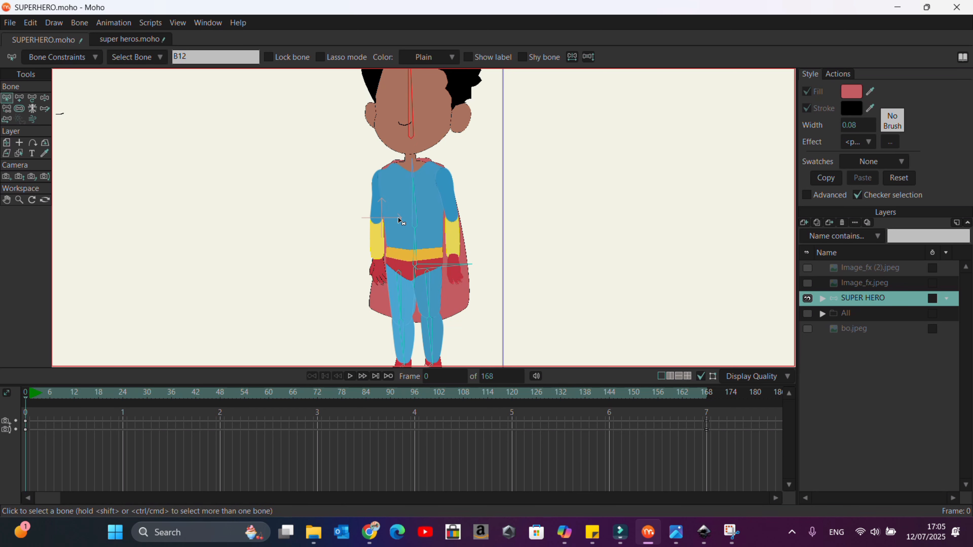
pyautogui.click(415, 190)
pyautogui.scroll(2, 420, 186)
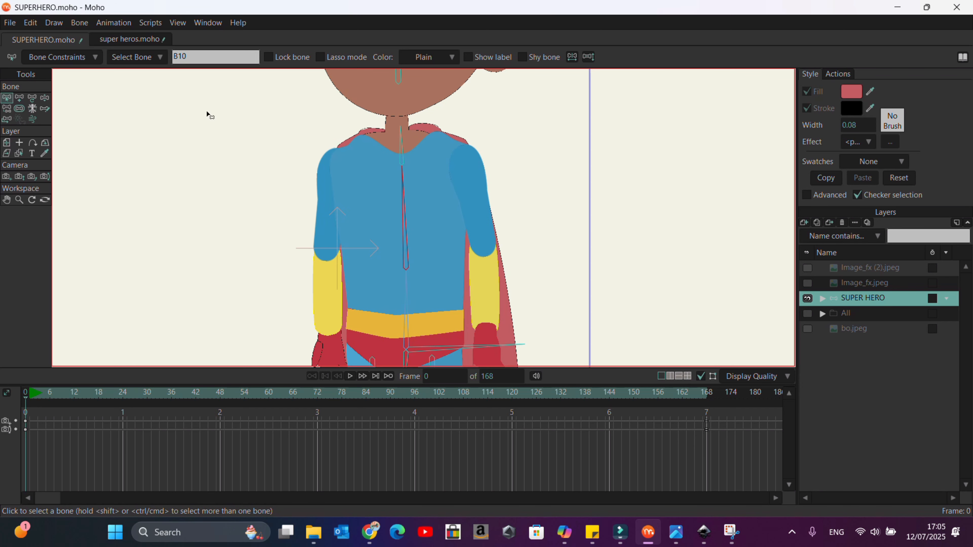
pyautogui.click(21, 100)
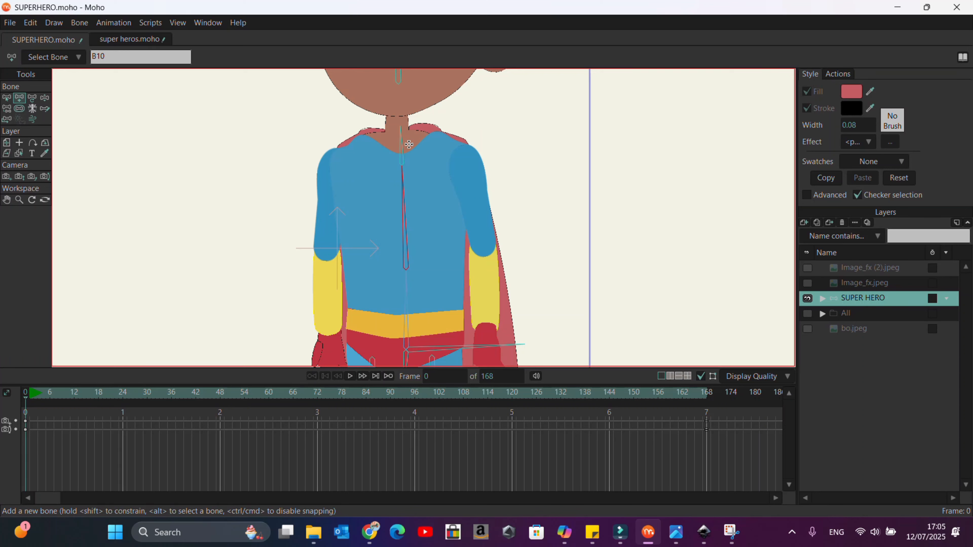
pyautogui.moveTo(412, 147); pyautogui.dragTo(488, 382)
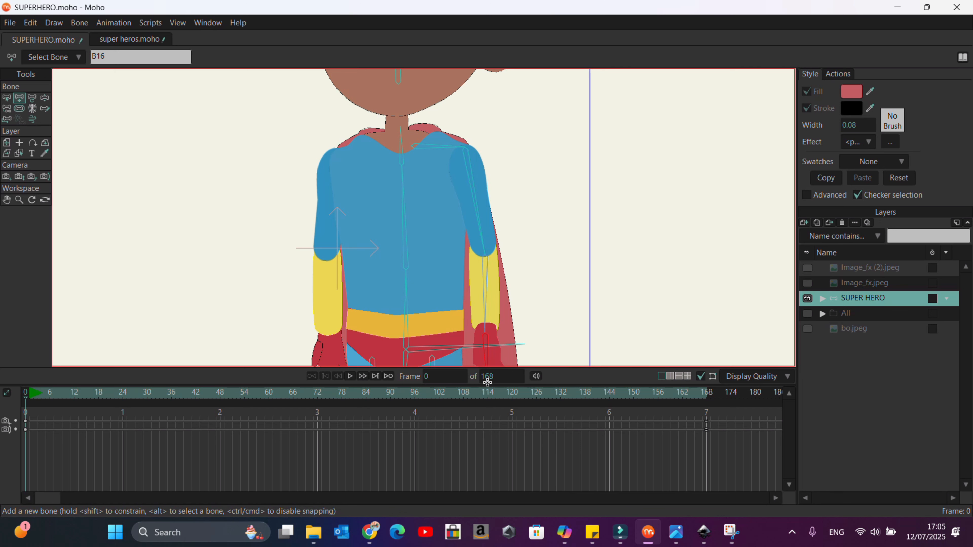
# Step: Select spine bone B10 again and add shoulder bones toward the character's right arm
pyautogui.scroll(-3, 482, 149)
pyautogui.scroll(2, 440, 164)
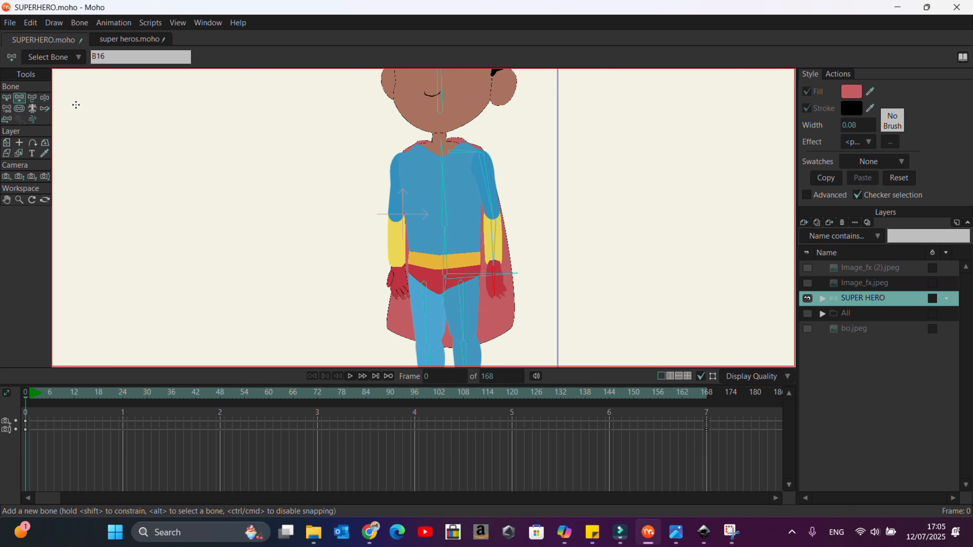
pyautogui.click(6, 99)
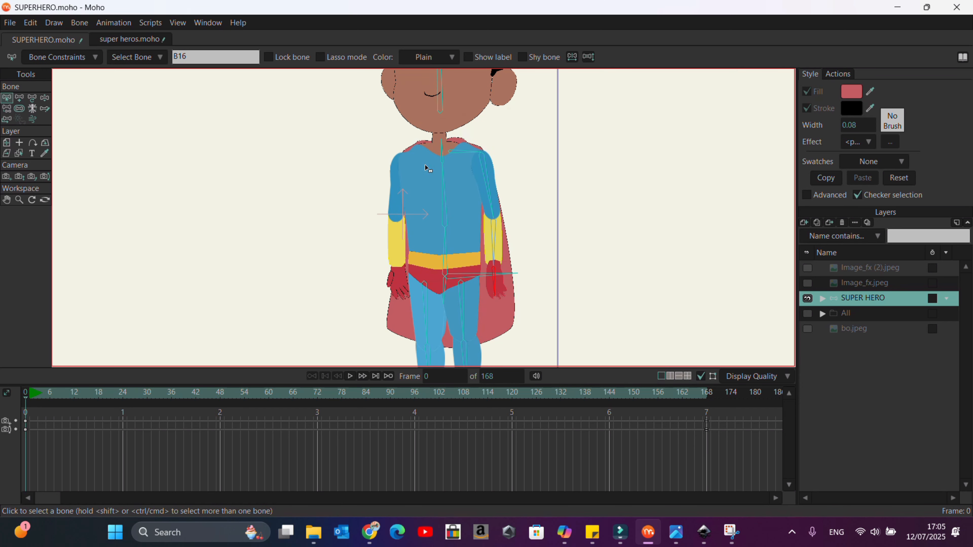
pyautogui.click(443, 181)
pyautogui.click(18, 100)
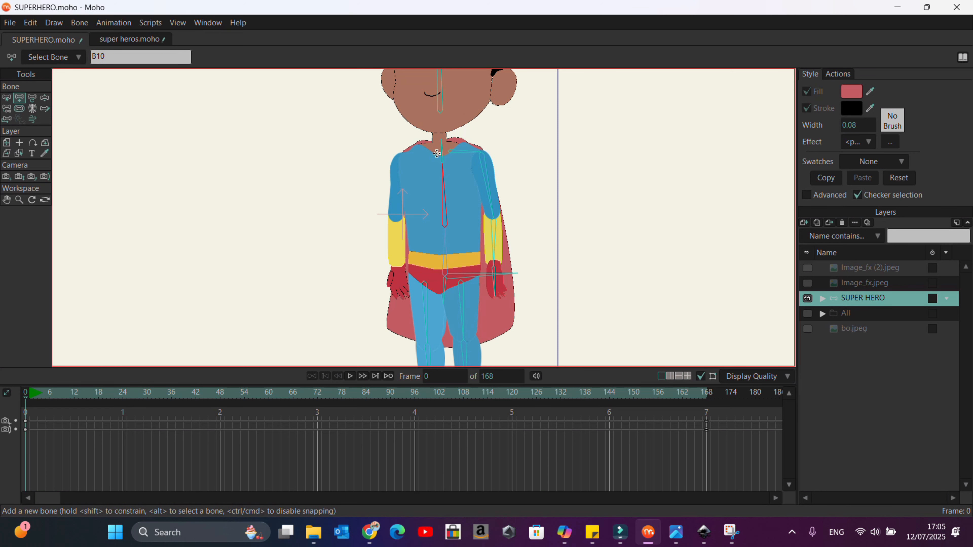
pyautogui.moveTo(437, 153); pyautogui.dragTo(412, 155)
pyautogui.moveTo(401, 156); pyautogui.dragTo(399, 158)
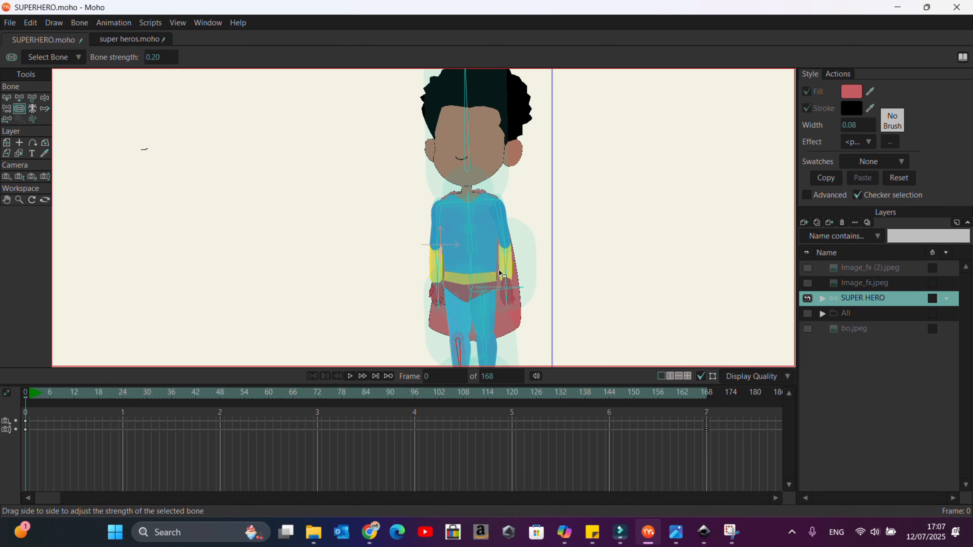
# Step: Set the bone strength of two leg bones to 0.2
pyautogui.scroll(-3, 500, 276)
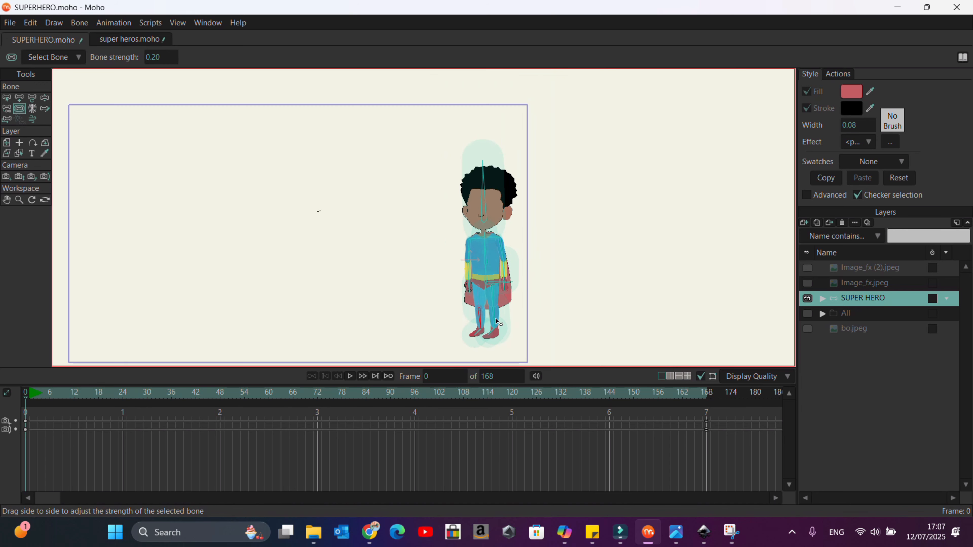
pyautogui.scroll(5, 500, 337)
pyautogui.click(441, 234)
pyautogui.click(163, 57)
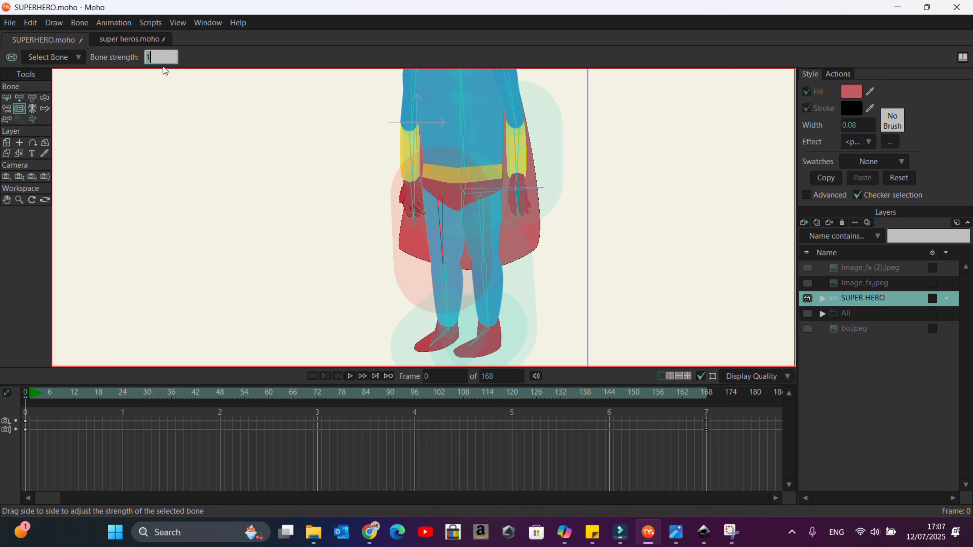
pyautogui.write('.2')
pyautogui.press('Return')
pyautogui.click(496, 251)
pyautogui.click(424, 322)
pyautogui.click(163, 57)
pyautogui.write('.2')
pyautogui.press('Return')
# Step: Set the bone strength of the foot bone and an upper-body bone to 0.2
pyautogui.click(518, 340)
pyautogui.click(471, 363)
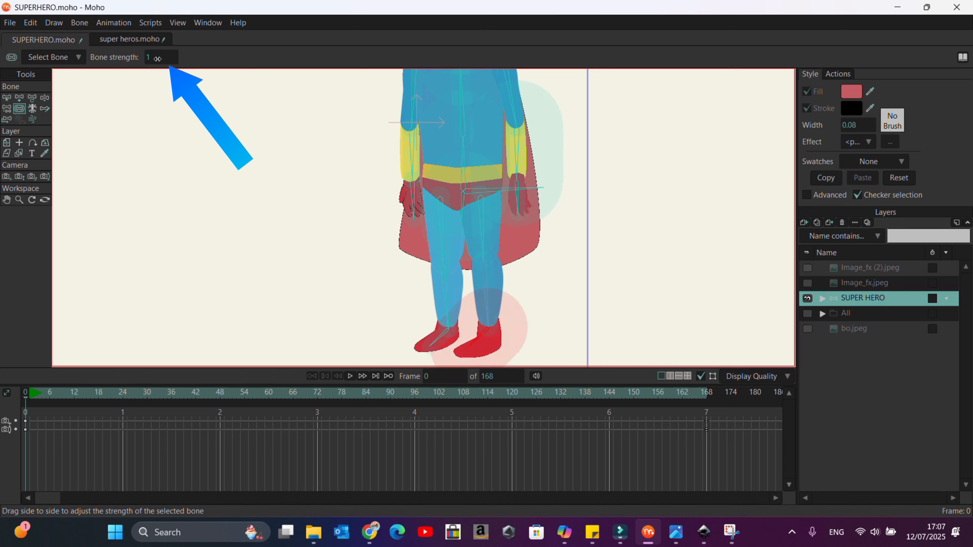
pyautogui.click(163, 57)
pyautogui.write('.2')
pyautogui.press('Return')
pyautogui.click(517, 169)
pyautogui.click(163, 58)
pyautogui.write('.2')
pyautogui.press('Return')
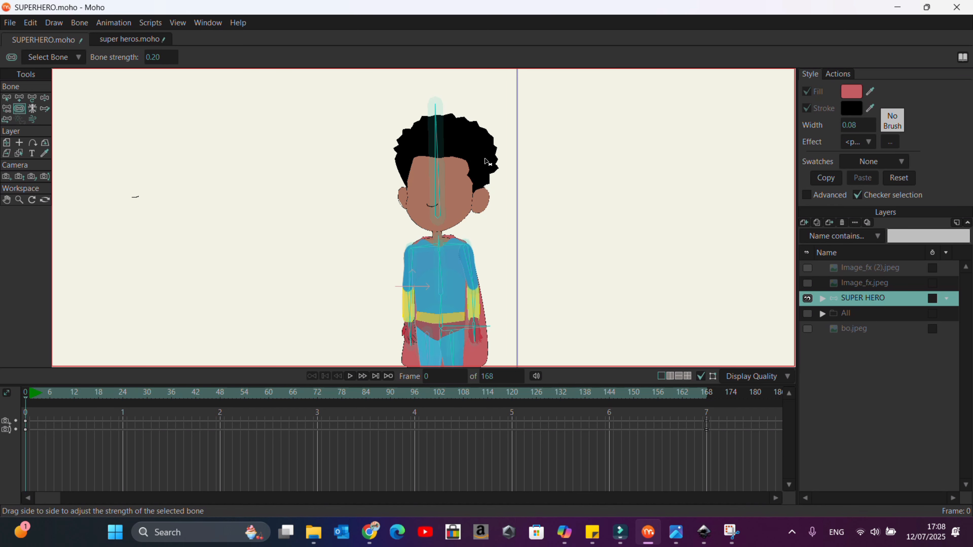
# Step: Reparent the head bone to the spine bone
pyautogui.click(45, 98)
pyautogui.scroll(-4, 423, 230)
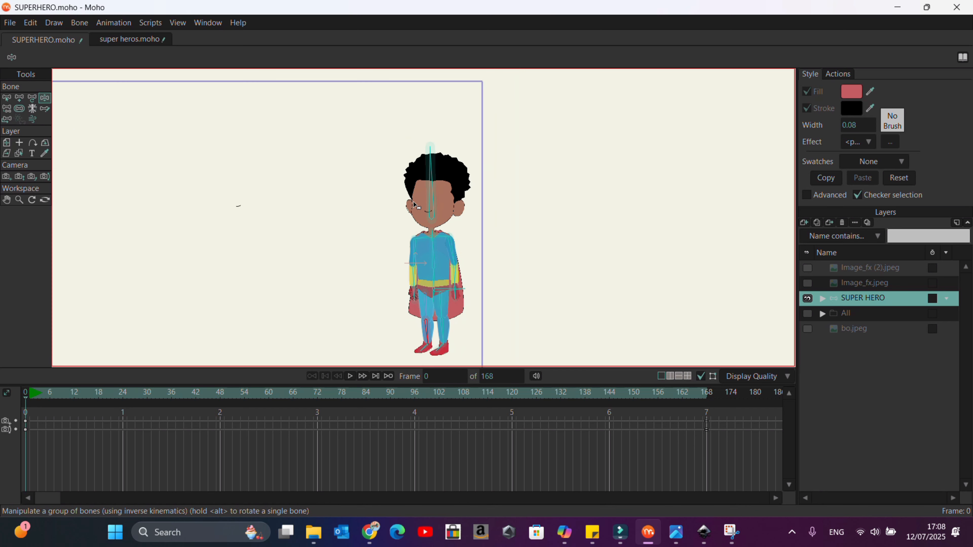
pyautogui.scroll(6, 439, 274)
pyautogui.click(433, 133)
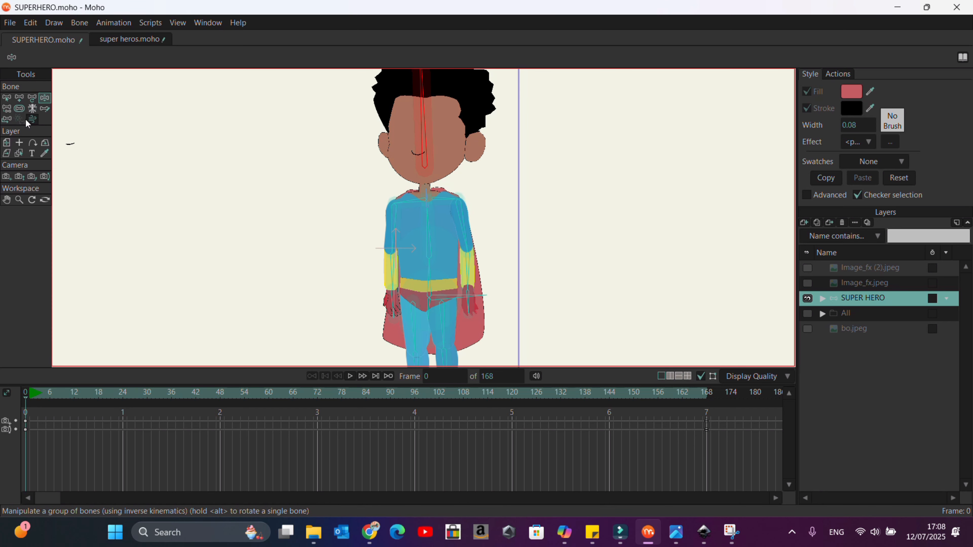
pyautogui.click(8, 110)
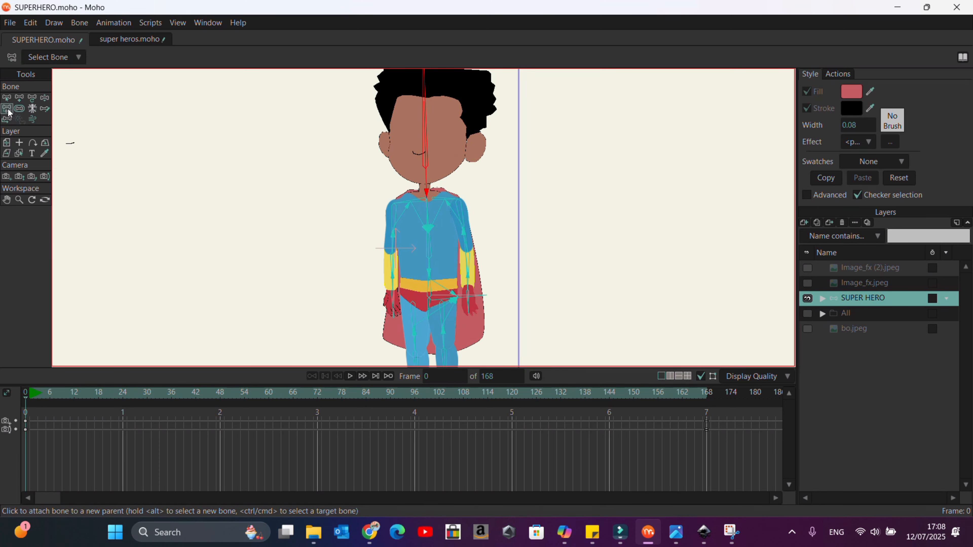
pyautogui.click(429, 220)
# Step: Test the rig by pulling the torso, arm and head bones with Manipulate Bones
pyautogui.click(32, 98)
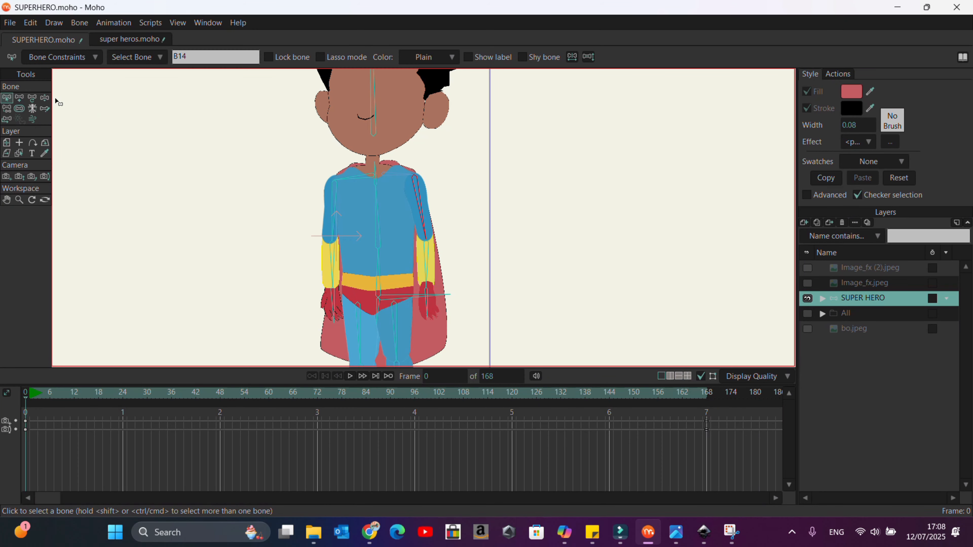
pyautogui.click(45, 98)
pyautogui.moveTo(425, 238); pyautogui.dragTo(427, 269)
pyautogui.moveTo(331, 227); pyautogui.dragTo(378, 227)
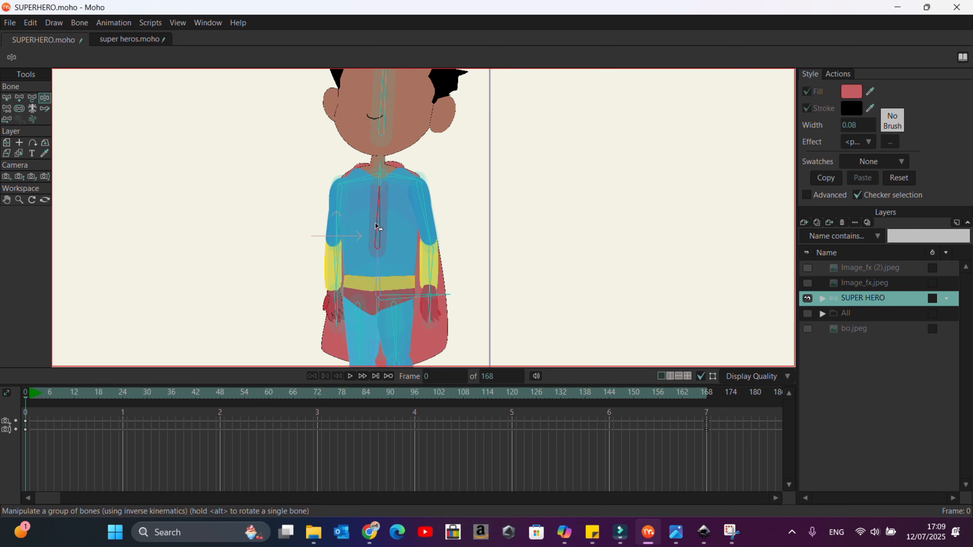
pyautogui.moveTo(376, 278)
pyautogui.mouseDown()
pyautogui.moveTo(366, 278)
pyautogui.moveTo(379, 277)
pyautogui.mouseUp()
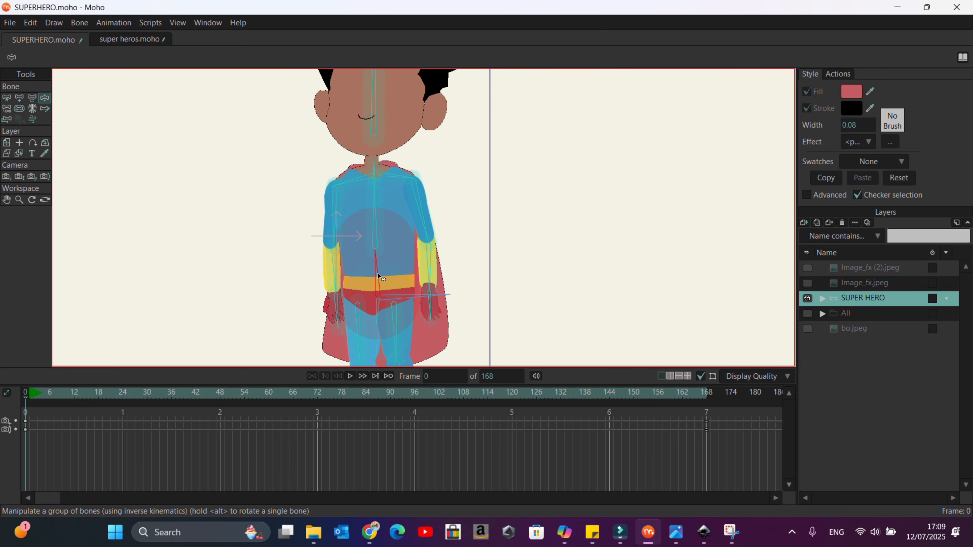
pyautogui.moveTo(374, 215); pyautogui.dragTo(376, 235)
pyautogui.moveTo(374, 99)
pyautogui.mouseDown()
pyautogui.moveTo(353, 104)
pyautogui.moveTo(369, 109)
pyautogui.mouseUp()
# Step: Select the Palm L layer and flexi-bind it to the left hand bone using the selected bone
pyautogui.scroll(-4, 379, 111)
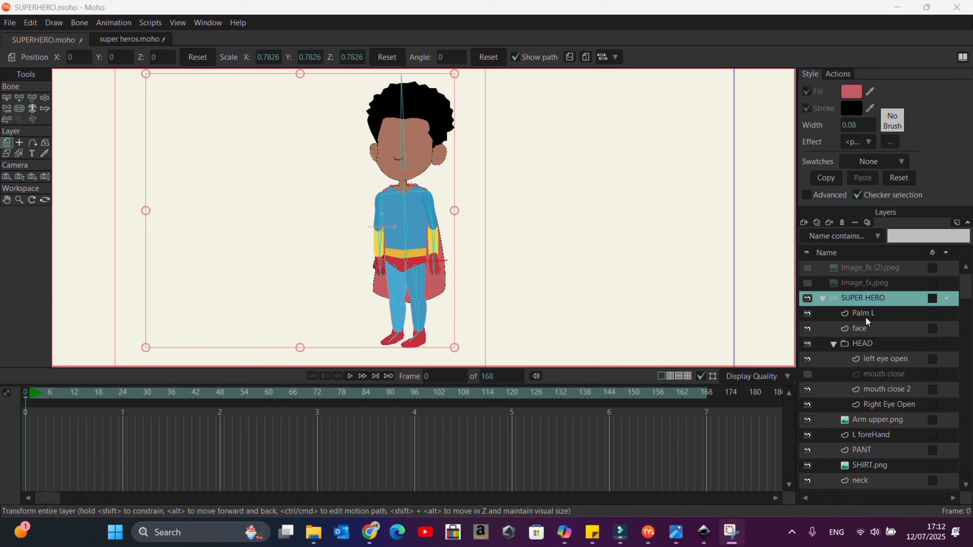
pyautogui.click(866, 313)
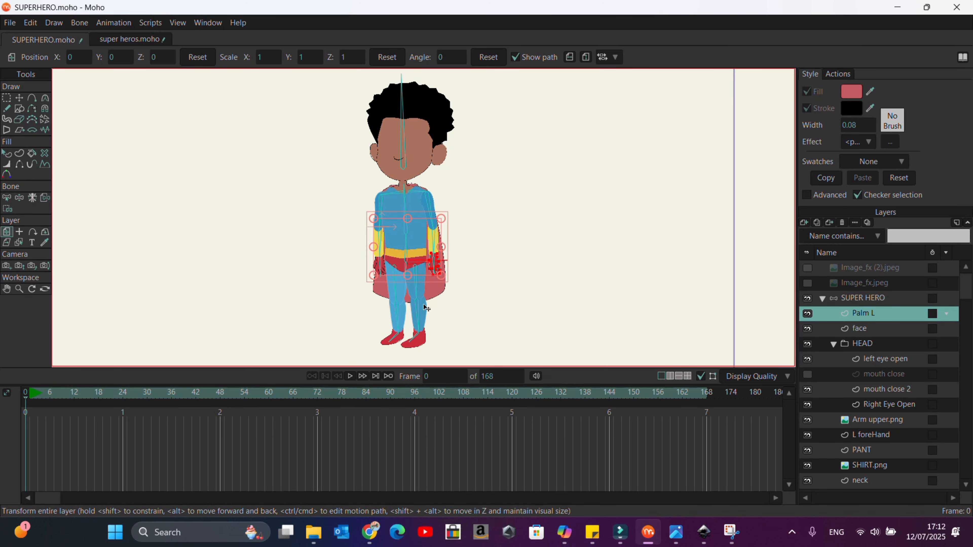
pyautogui.scroll(5, 427, 308)
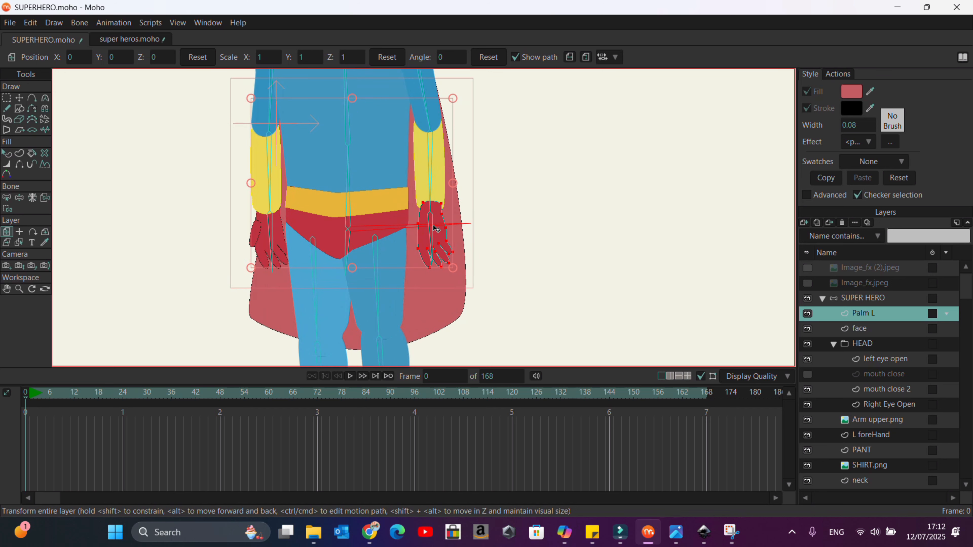
pyautogui.click(8, 201)
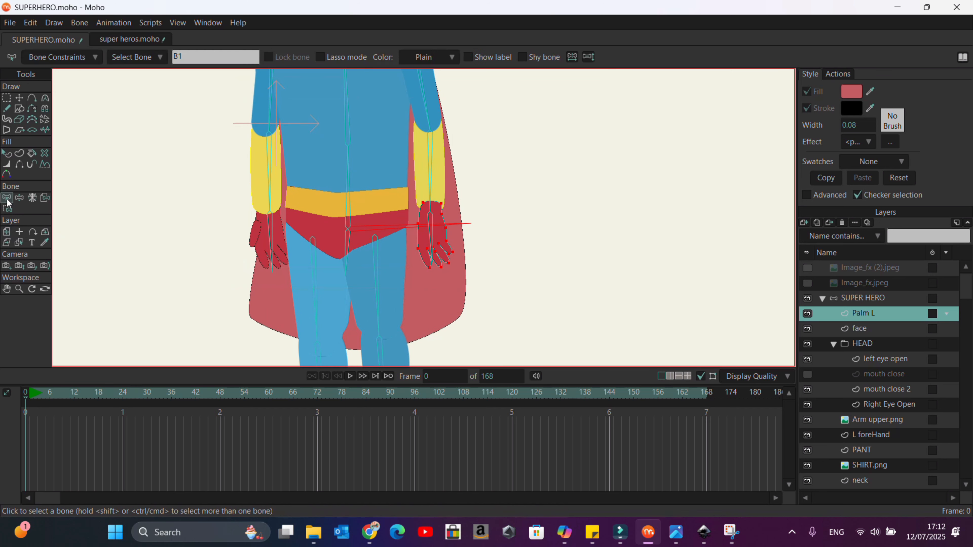
pyautogui.click(435, 221)
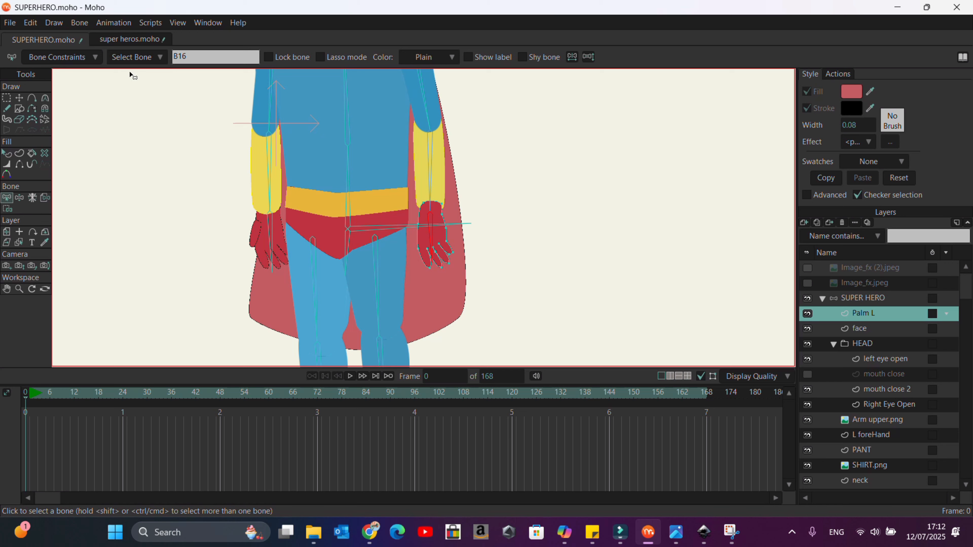
pyautogui.click(79, 22)
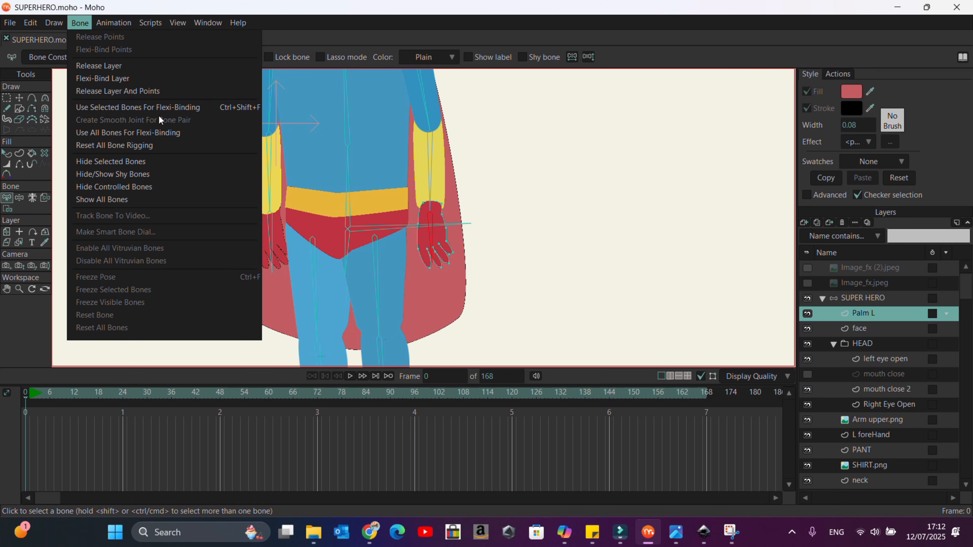
pyautogui.click(161, 108)
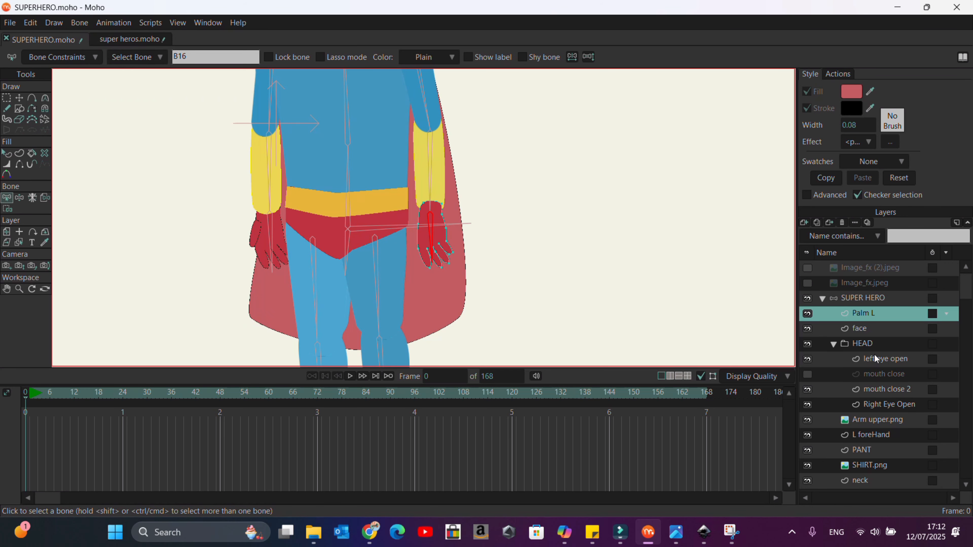
# Step: Select the face layer and the head bone, and flexi-bind the face to that bone
pyautogui.click(863, 329)
pyautogui.scroll(-5, 534, 298)
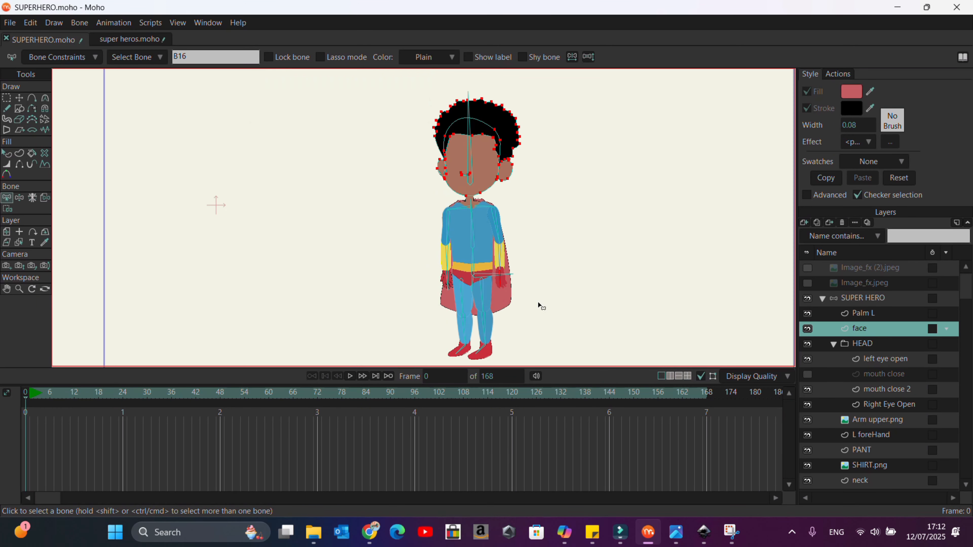
pyautogui.click(469, 140)
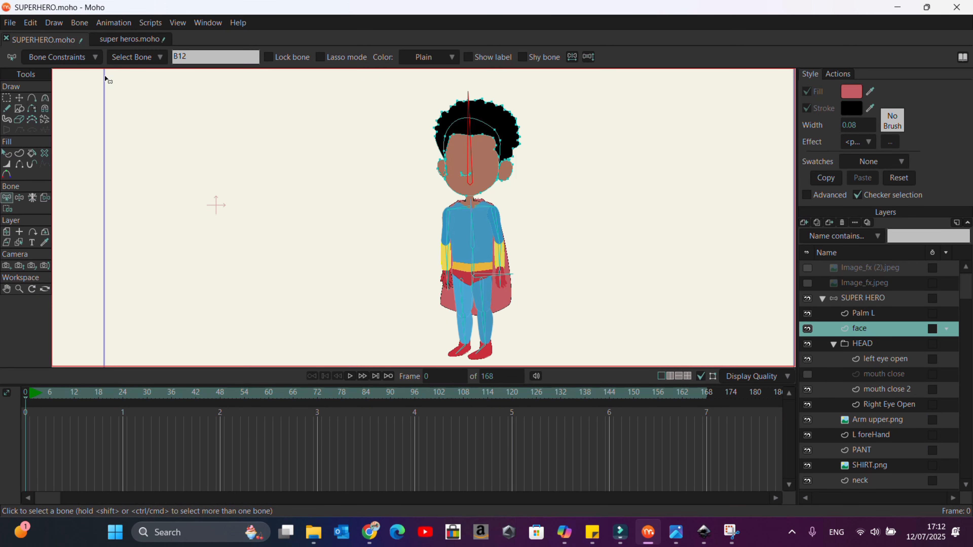
pyautogui.click(79, 22)
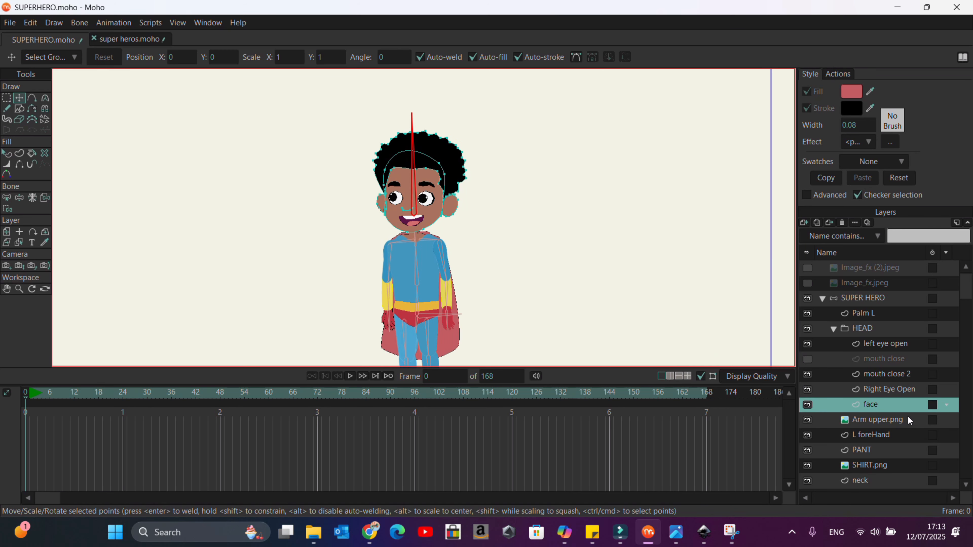
# Step: Flexi-bind the Arm upper.png layer and the neck layer to their selected bones
pyautogui.click(908, 418)
pyautogui.scroll(-3, 441, 111)
pyautogui.scroll(2, 442, 203)
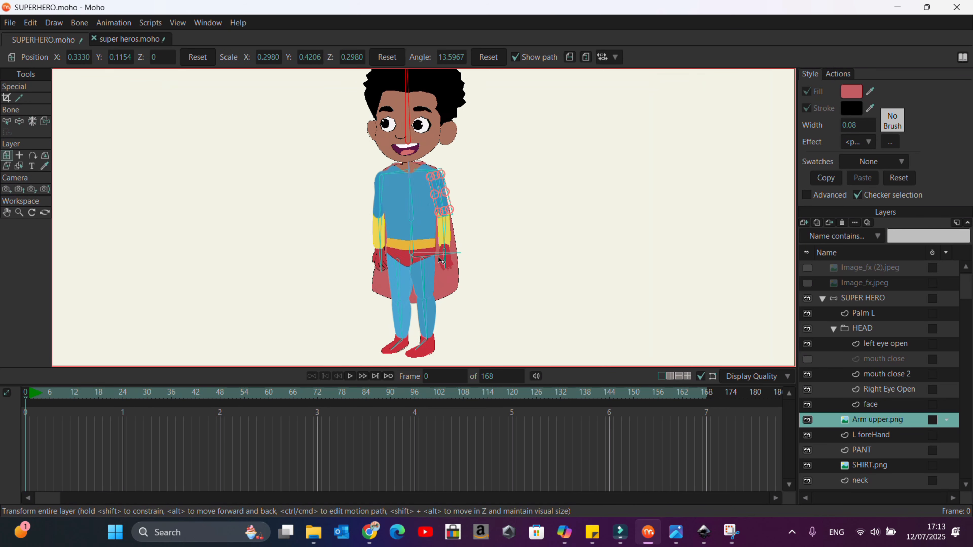
pyautogui.scroll(1, 441, 261)
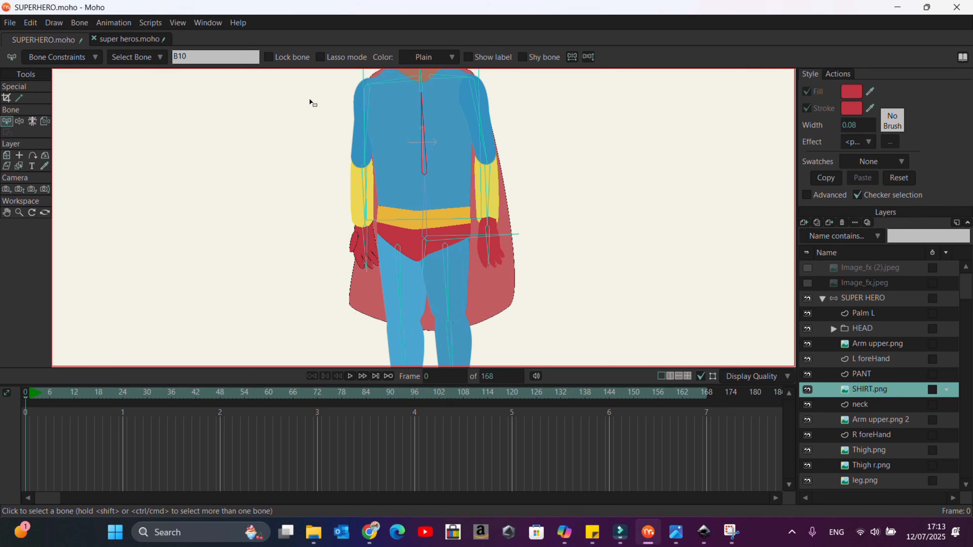
pyautogui.click(80, 22)
pyautogui.click(169, 109)
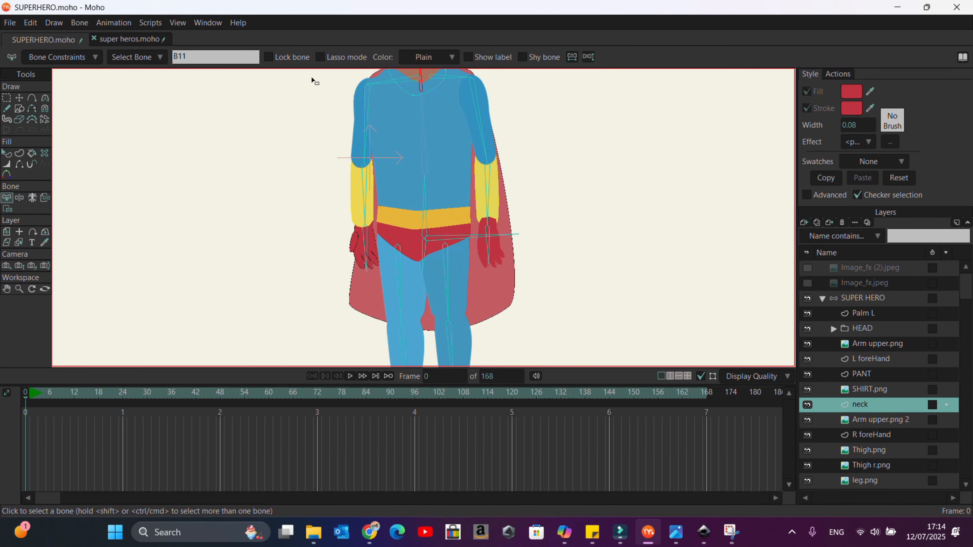
pyautogui.click(79, 22)
pyautogui.click(168, 110)
# Step: Select the Arm upper.png 2 layer and its upper arm bone, and flexi-bind them
pyautogui.click(881, 420)
pyautogui.click(366, 140)
pyautogui.click(79, 22)
# Step: Flexi-bind the R foreHand layer to the forearm bone
pyautogui.click(871, 435)
pyautogui.click(365, 194)
pyautogui.click(79, 22)
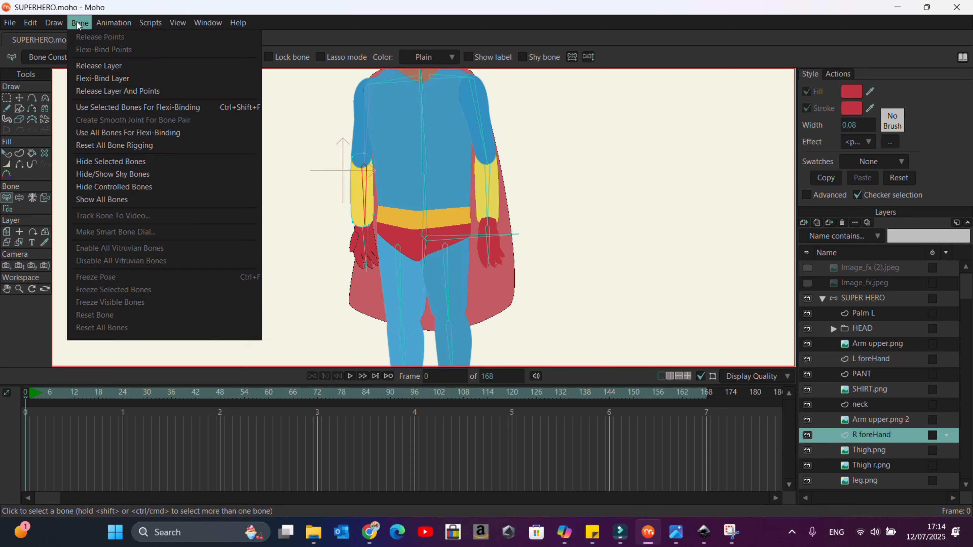
pyautogui.click(176, 108)
# Step: Flexi-bind the Thigh.png layer to its thigh bone
pyautogui.click(870, 450)
pyautogui.click(447, 282)
pyautogui.click(79, 22)
pyautogui.click(176, 108)
# Step: Flexi-bind the Thigh r.png layer to the other thigh bone
pyautogui.click(871, 465)
pyautogui.click(446, 268)
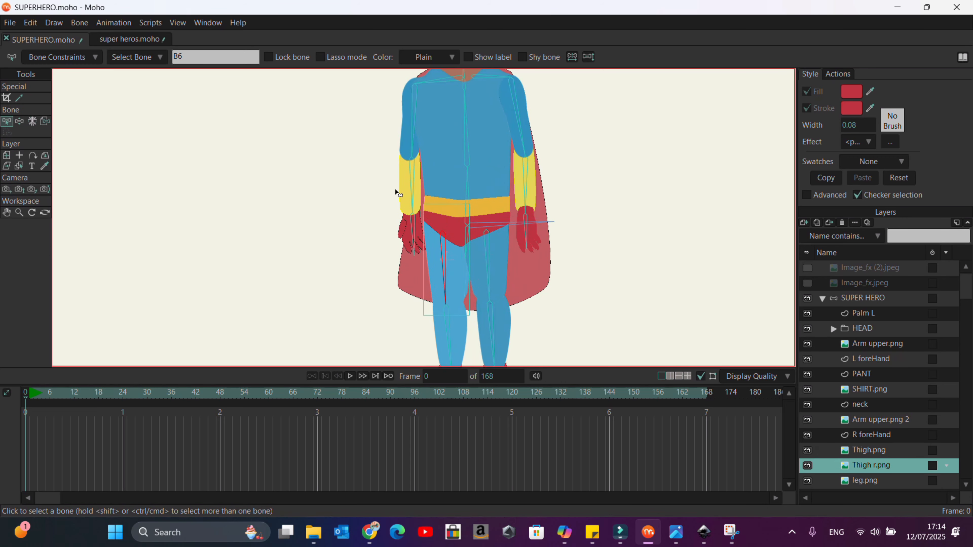
pyautogui.click(79, 22)
pyautogui.click(176, 108)
# Step: Flexi-bind the leg.png layer to its lower leg bone
pyautogui.click(866, 480)
pyautogui.scroll(-2, 414, 181)
pyautogui.scroll(3, 431, 303)
pyautogui.click(472, 242)
pyautogui.click(80, 22)
pyautogui.click(176, 109)
# Step: Select the Shoe r layer and its foot bone, and flexi-bind them
pyautogui.scroll(-1, 868, 451)
pyautogui.click(867, 451)
pyautogui.click(871, 433)
pyautogui.click(895, 452)
pyautogui.click(435, 245)
pyautogui.click(877, 465)
pyautogui.click(432, 184)
pyautogui.click(79, 22)
pyautogui.click(176, 108)
# Step: Test the bound rig with Manipulate Bones by posing the head, arms and legs into a sitting pose
pyautogui.scroll(-3, 572, 215)
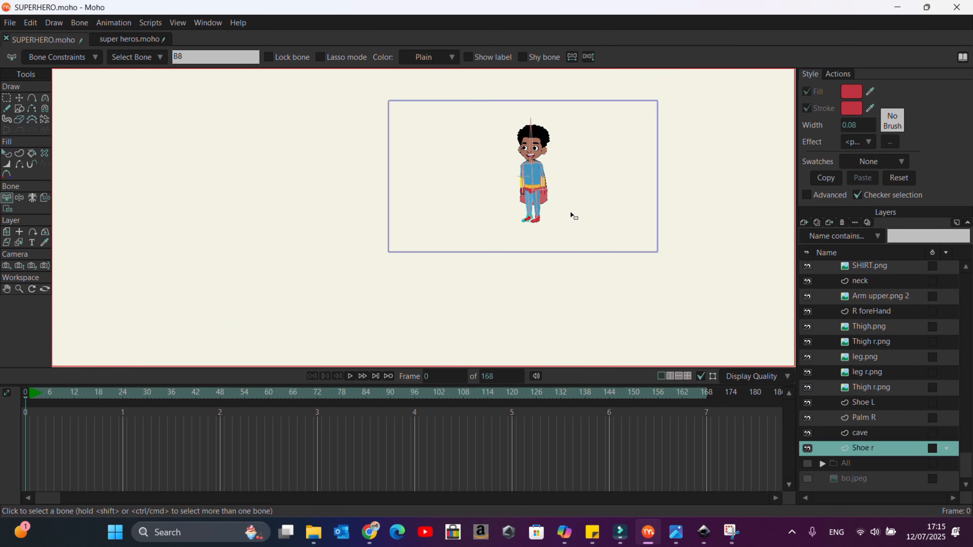
pyautogui.scroll(3, 583, 146)
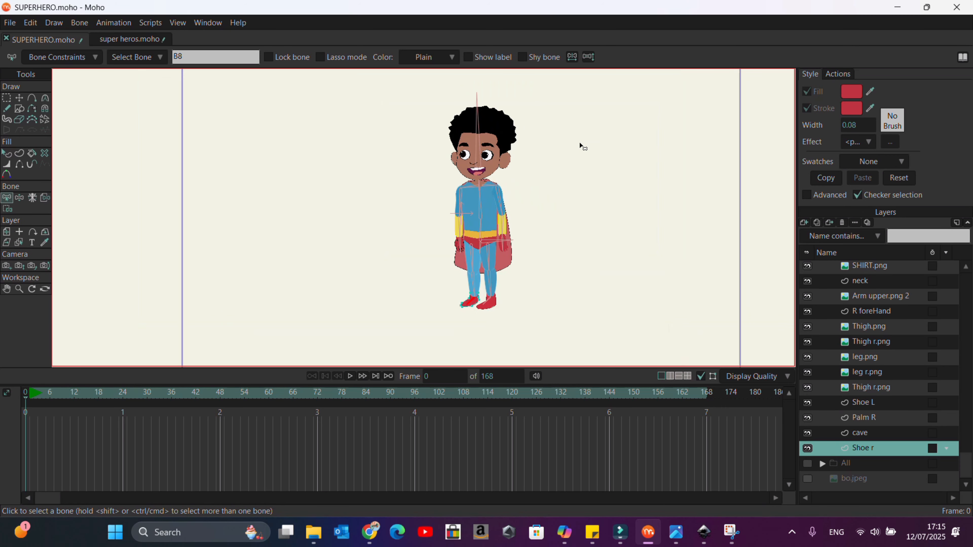
pyautogui.scroll(3, 511, 135)
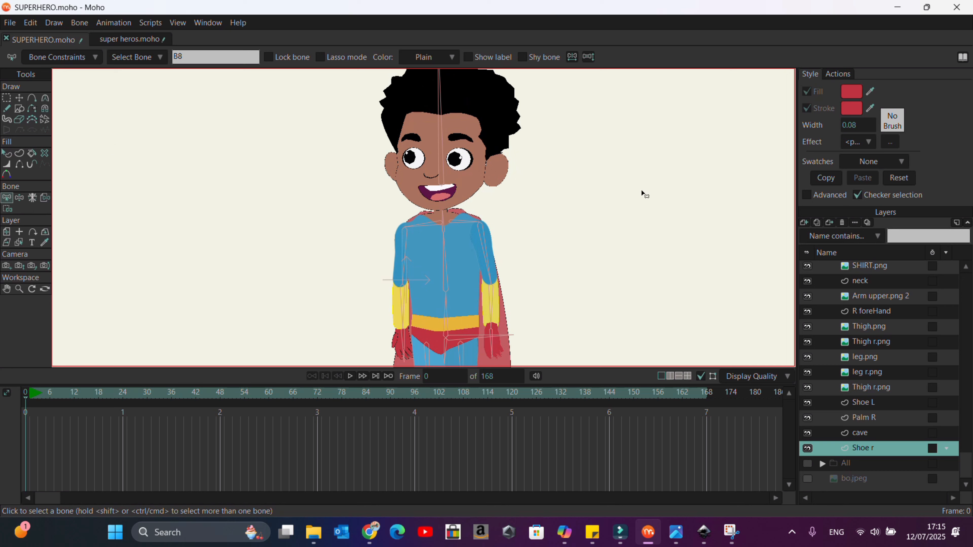
pyautogui.scroll(1, 905, 299)
pyautogui.scroll(2, 905, 298)
pyautogui.click(870, 296)
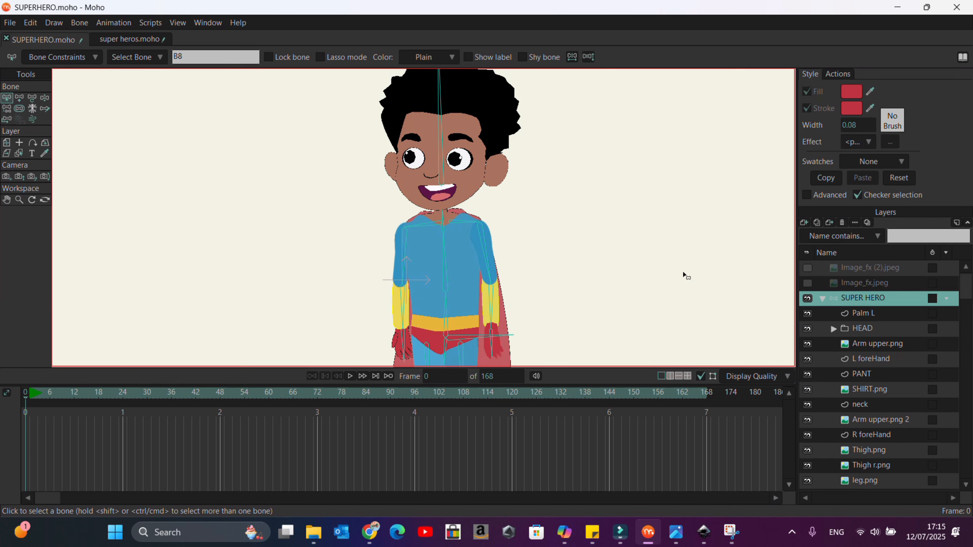
pyautogui.click(442, 99)
pyautogui.click(45, 98)
pyautogui.moveTo(438, 105); pyautogui.dragTo(437, 77)
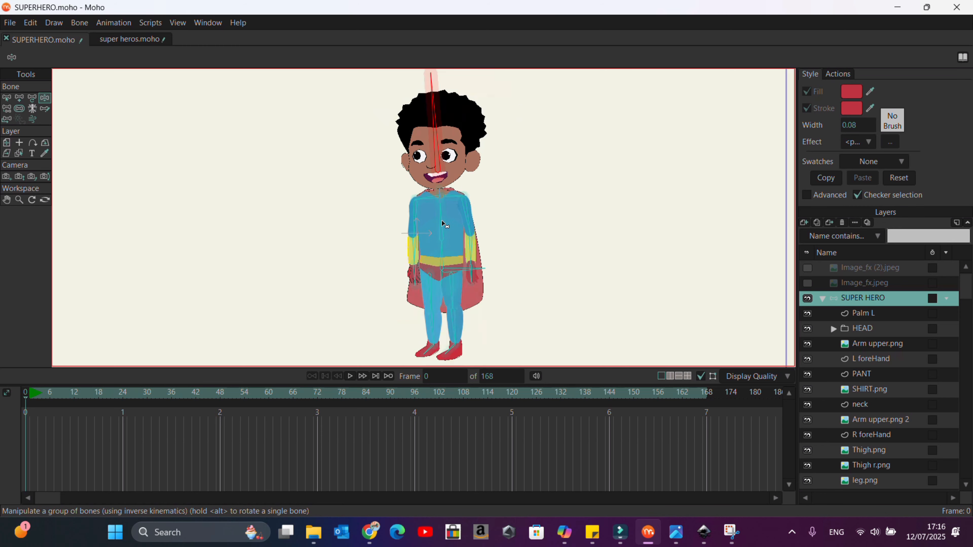
pyautogui.moveTo(412, 203); pyautogui.dragTo(351, 260)
pyautogui.moveTo(493, 261); pyautogui.dragTo(800, 353)
pyautogui.moveTo(346, 263)
pyautogui.mouseDown()
pyautogui.moveTo(337, 269)
pyautogui.moveTo(253, 180)
pyautogui.moveTo(242, 155)
pyautogui.moveTo(317, 311)
pyautogui.moveTo(345, 263)
pyautogui.moveTo(338, 257)
pyautogui.mouseUp()
pyautogui.scroll(-5, 441, 171)
pyautogui.scroll(5, 442, 281)
pyautogui.moveTo(440, 258); pyautogui.dragTo(531, 318)
pyautogui.moveTo(513, 246); pyautogui.dragTo(474, 280)
pyautogui.moveTo(465, 163)
pyautogui.mouseDown()
pyautogui.moveTo(441, 157)
pyautogui.moveTo(464, 156)
pyautogui.mouseUp()
pyautogui.scroll(-3, 466, 236)
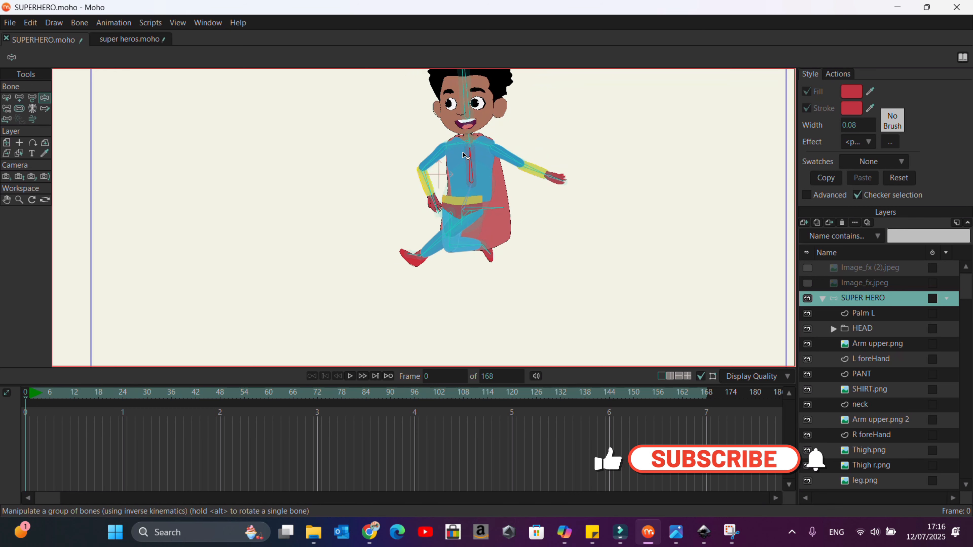
pyautogui.scroll(-2, 465, 155)
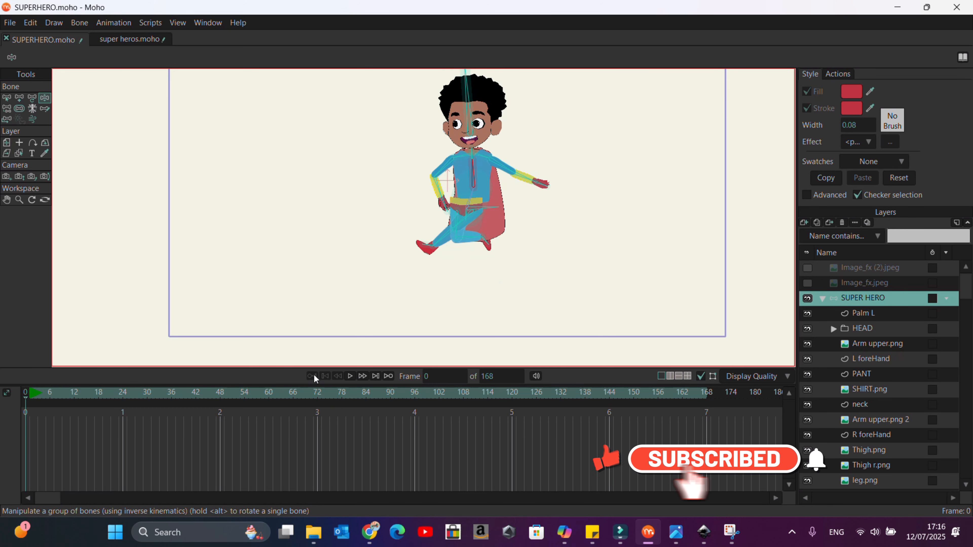